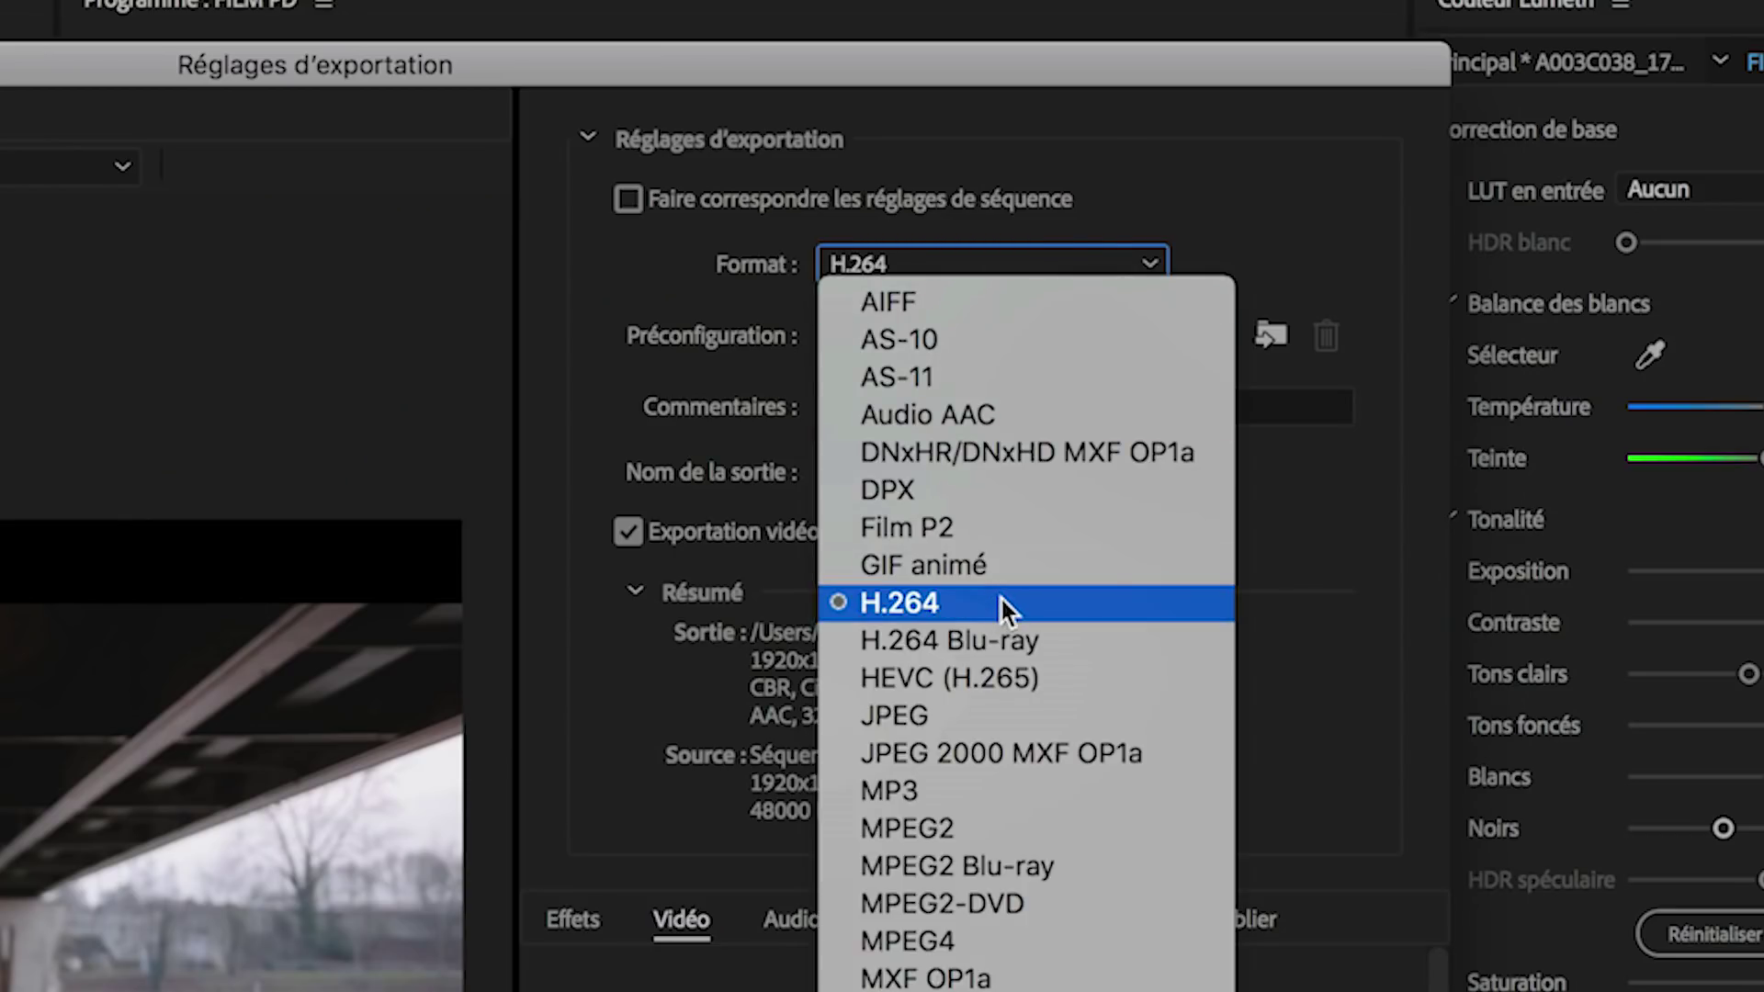
# - Choose the H.264 export format, match the video settings to the source, and set the profile to Supérieur
pyautogui.click(1000, 600)
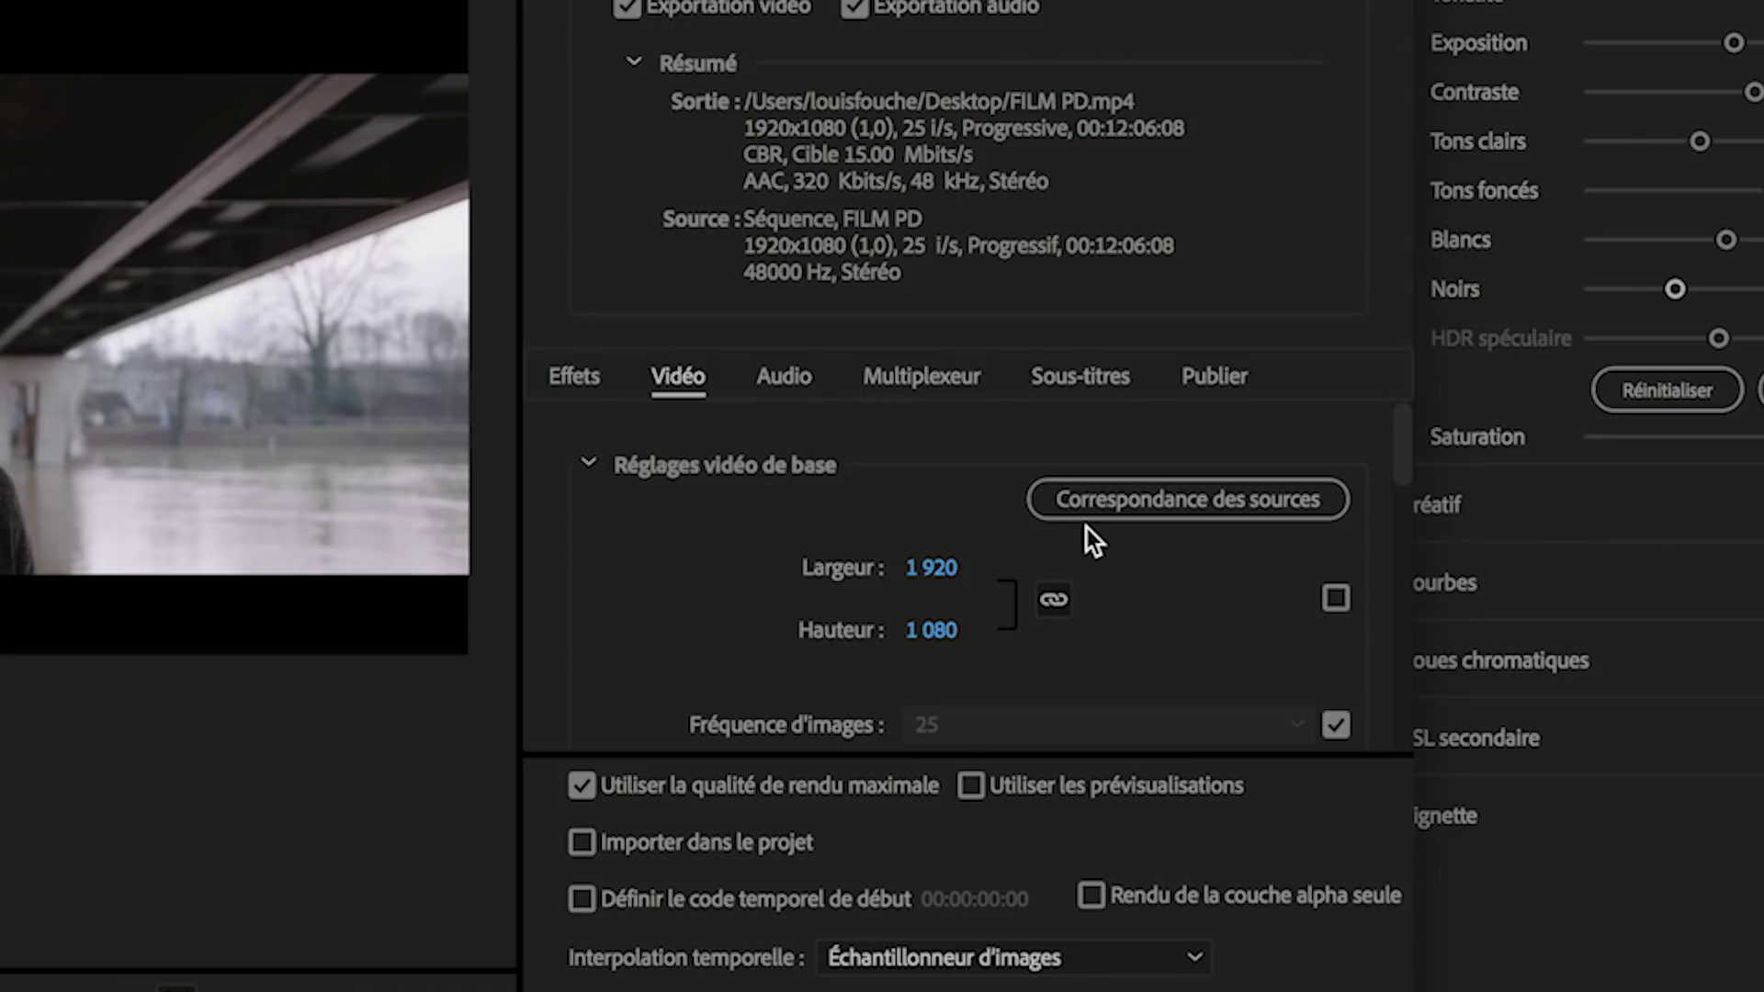
pyautogui.click(1104, 514)
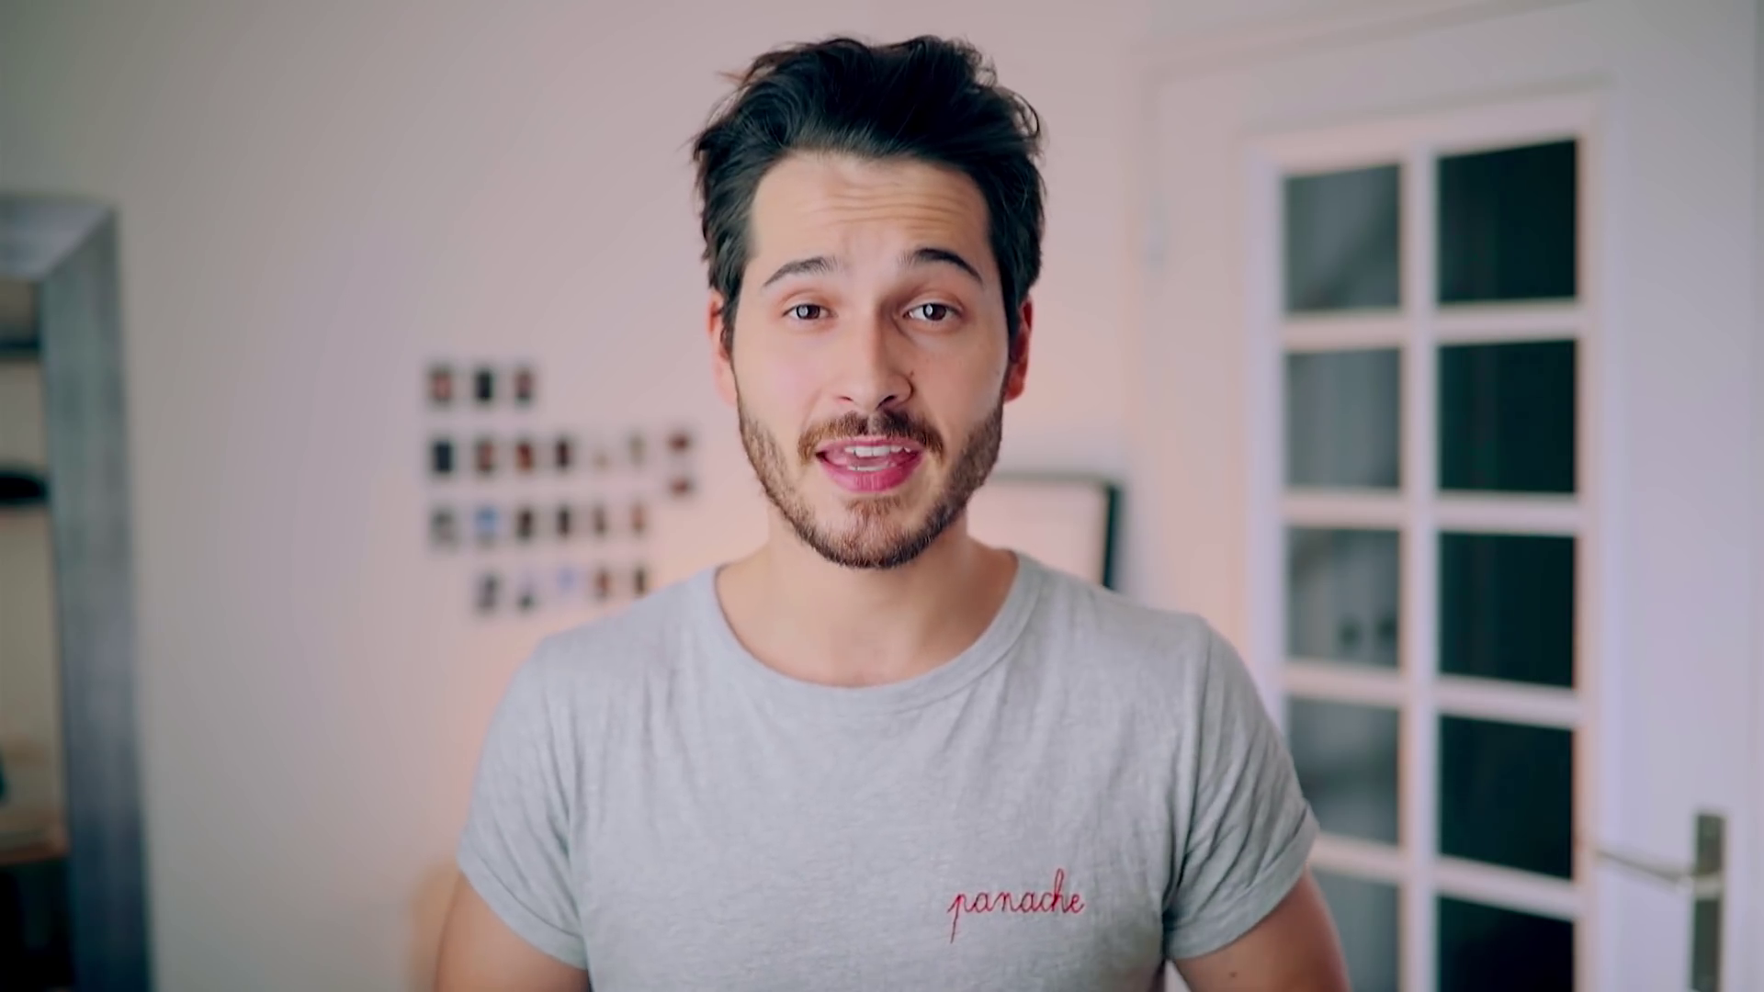
pyautogui.click(804, 636)
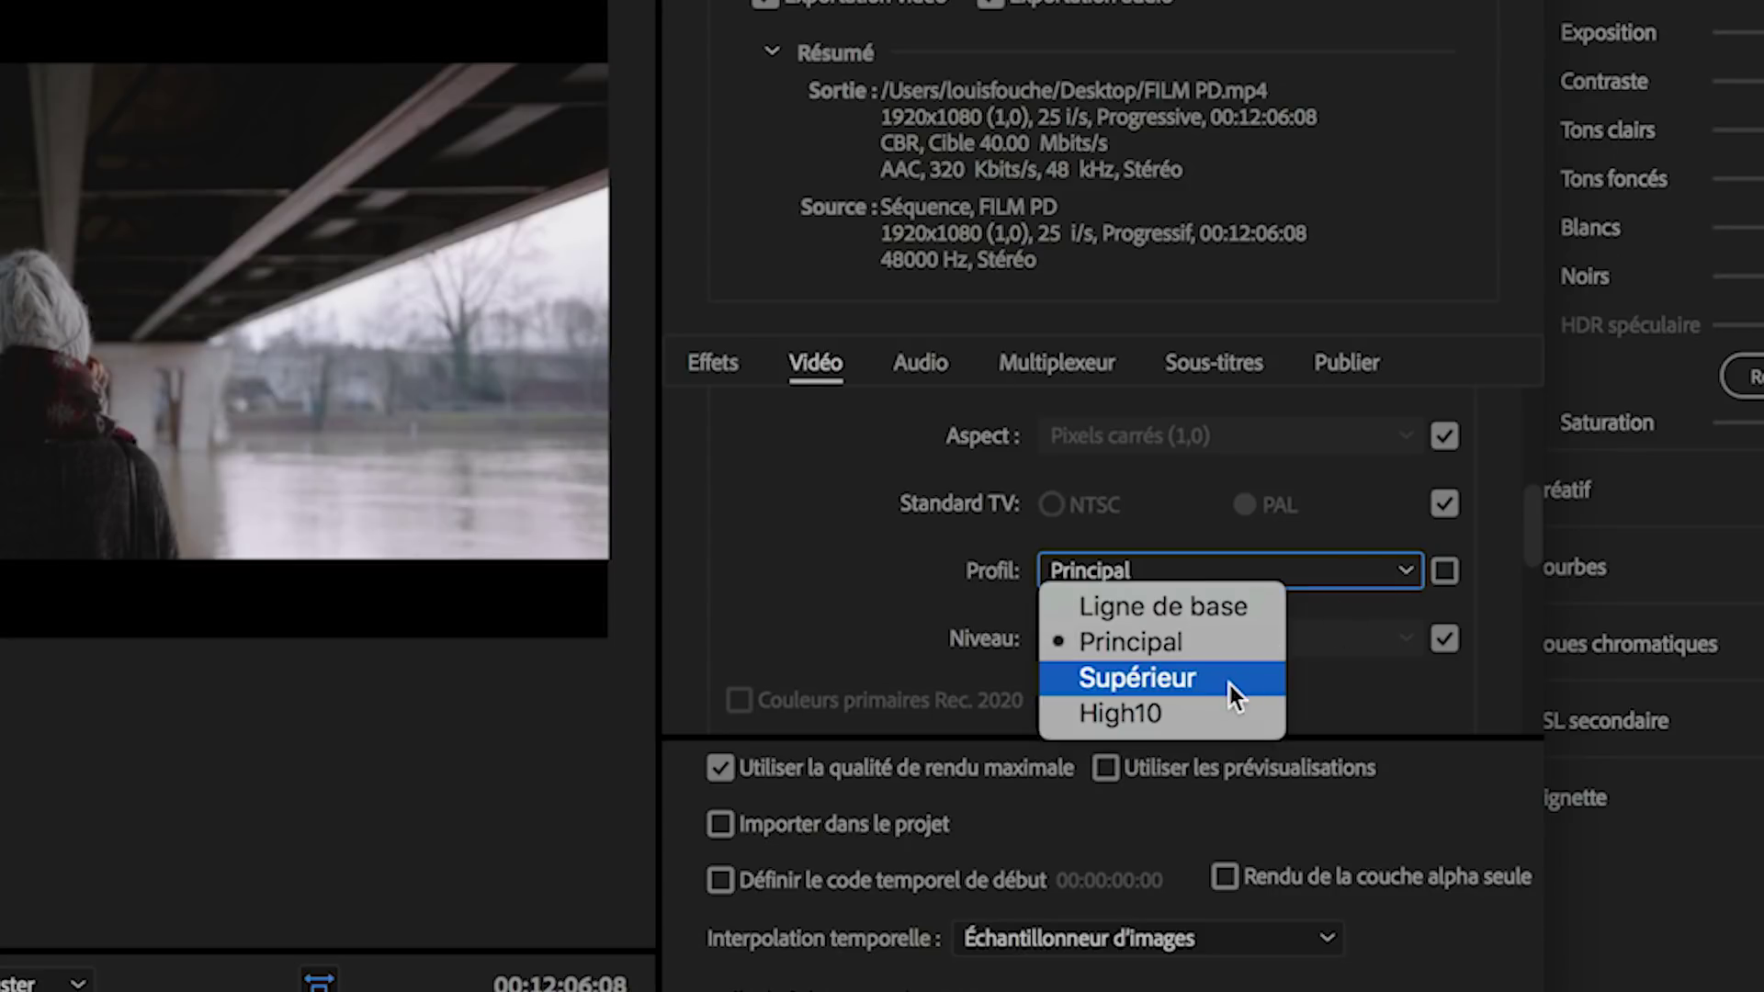
pyautogui.click(1229, 689)
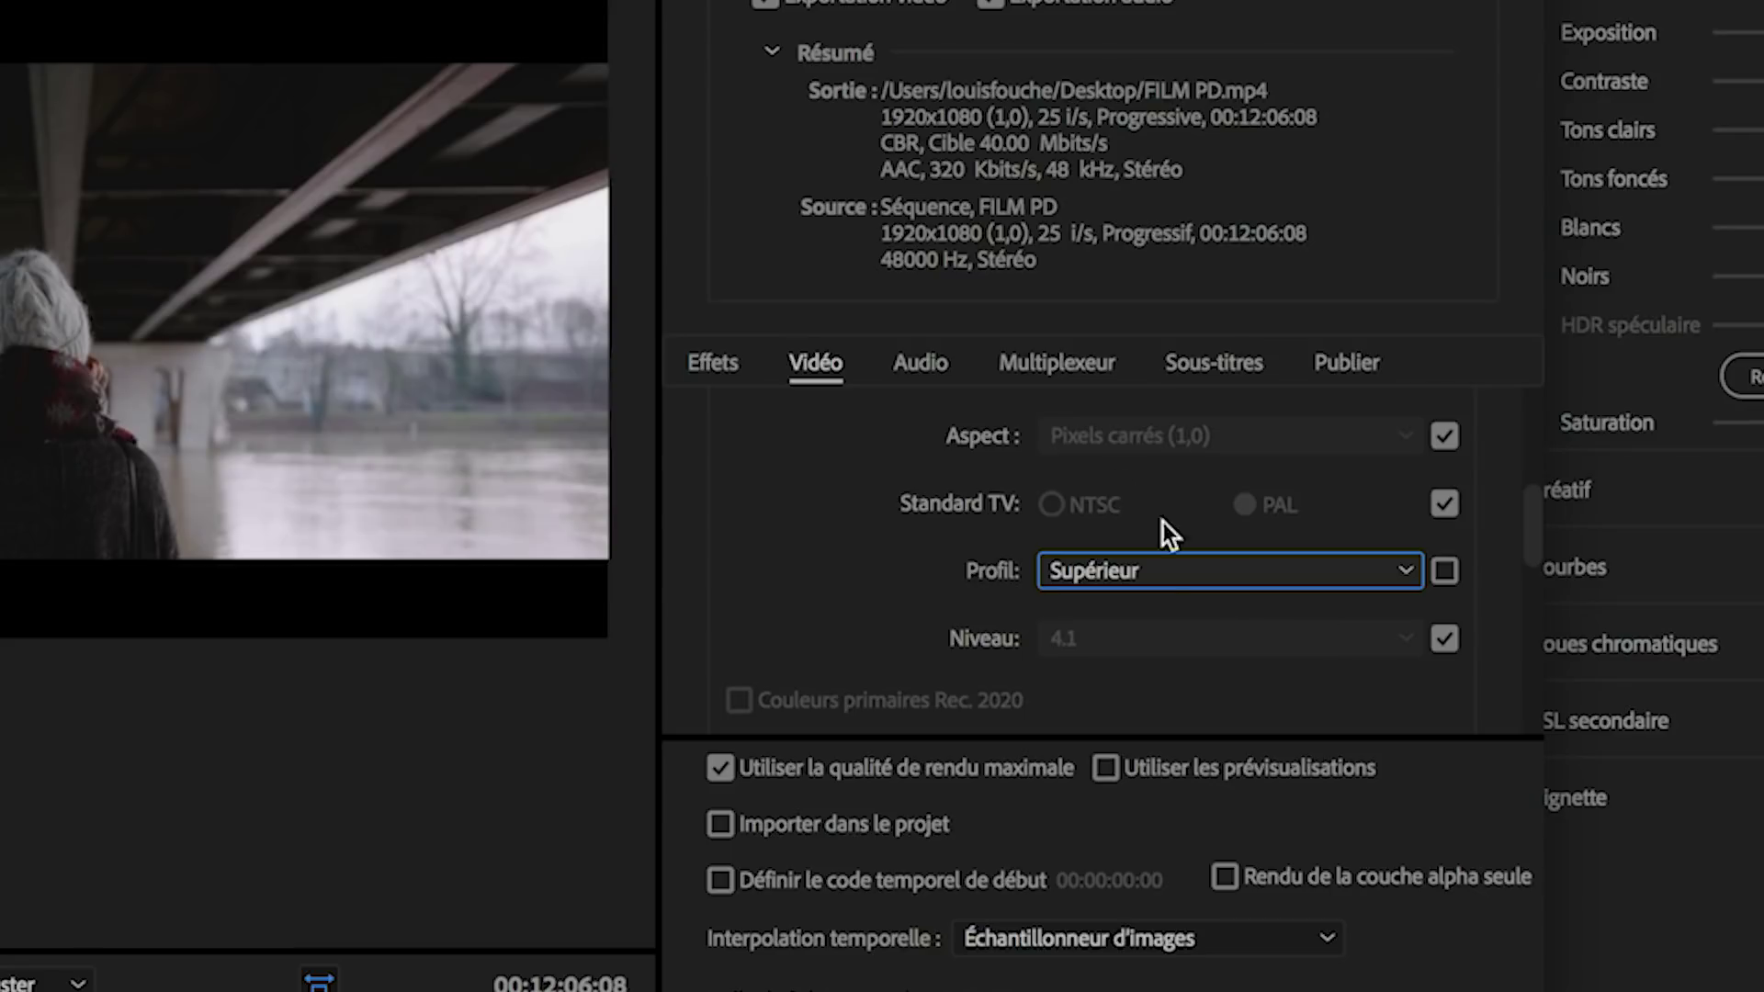
# - Configure the export audio with the AAC codec, a 48000 Hz sample rate and Stéréo channels
pyautogui.click(932, 365)
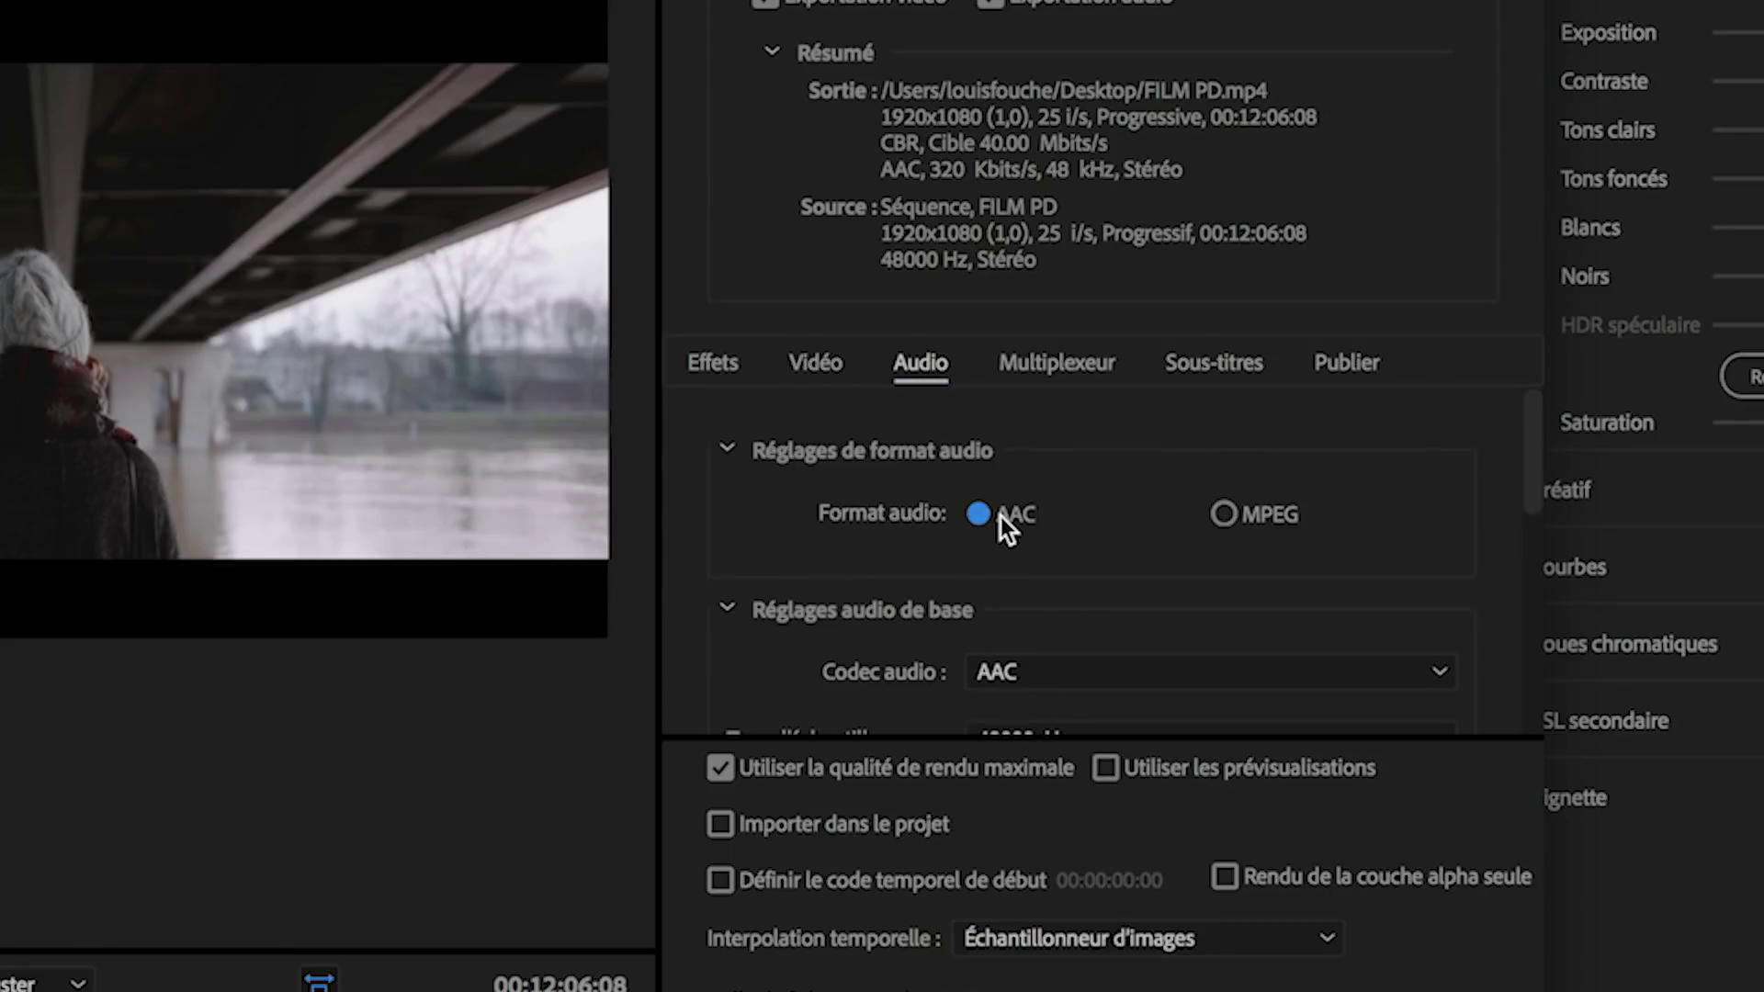
pyautogui.click(1104, 671)
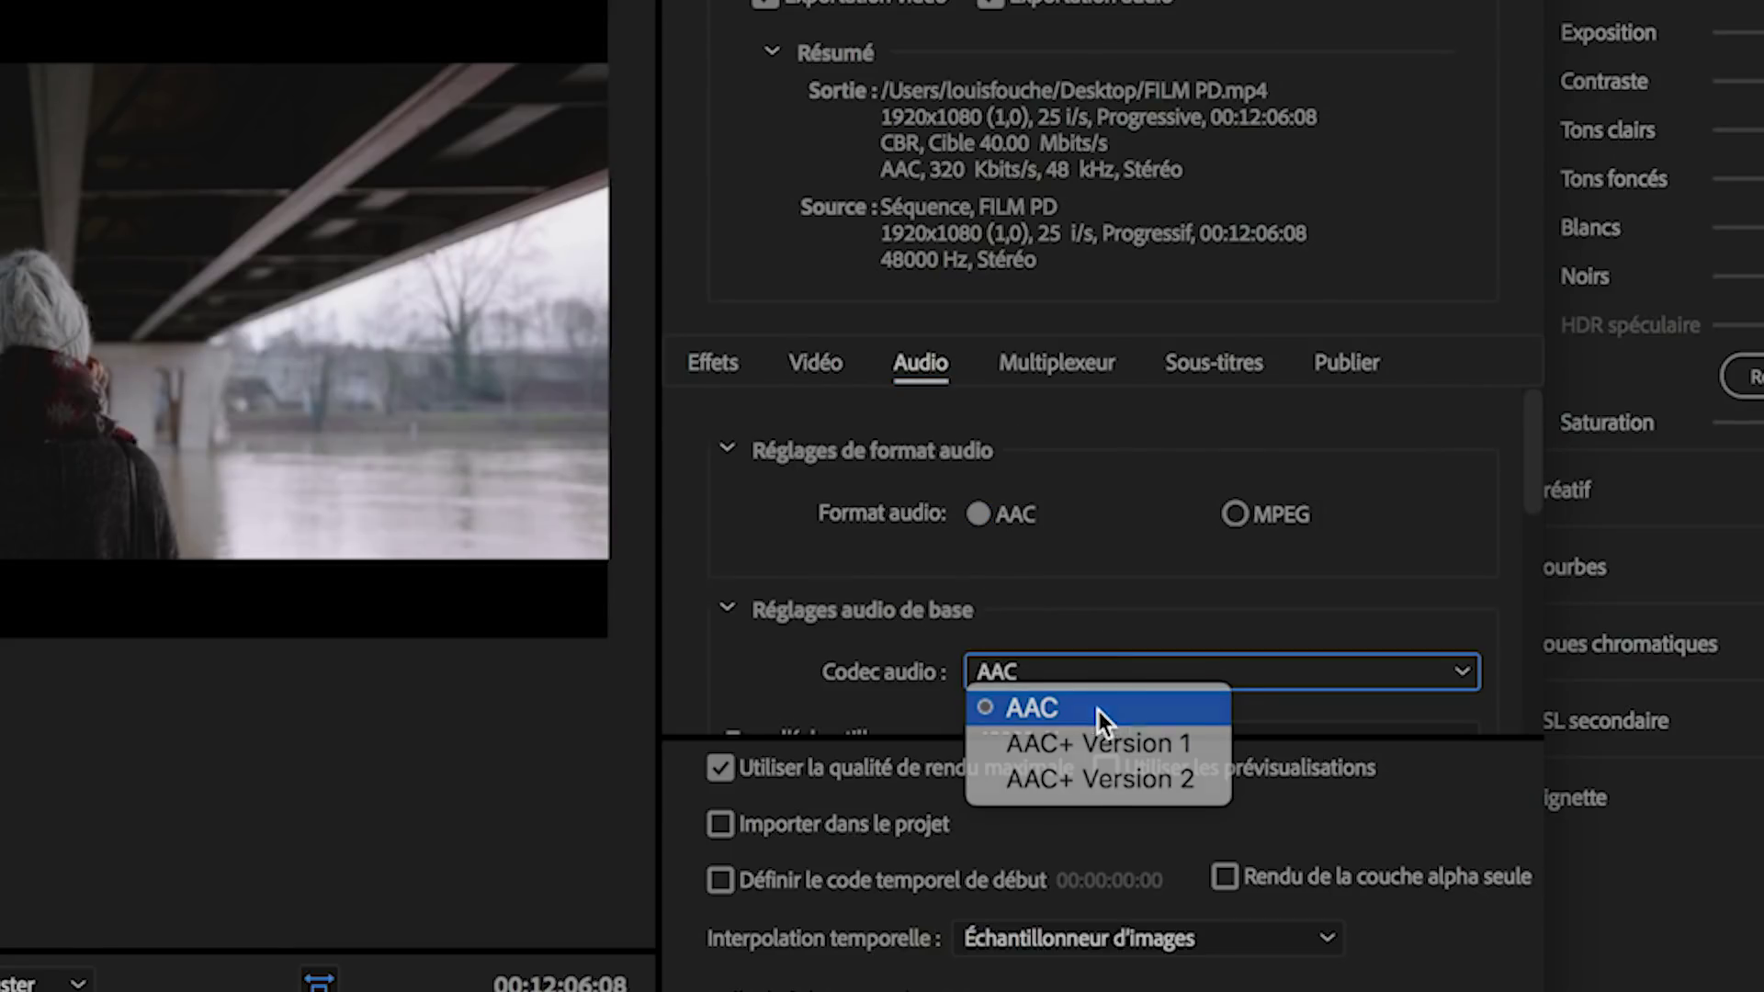
pyautogui.click(1103, 710)
pyautogui.scroll(-5, 849, 588)
pyautogui.click(1058, 548)
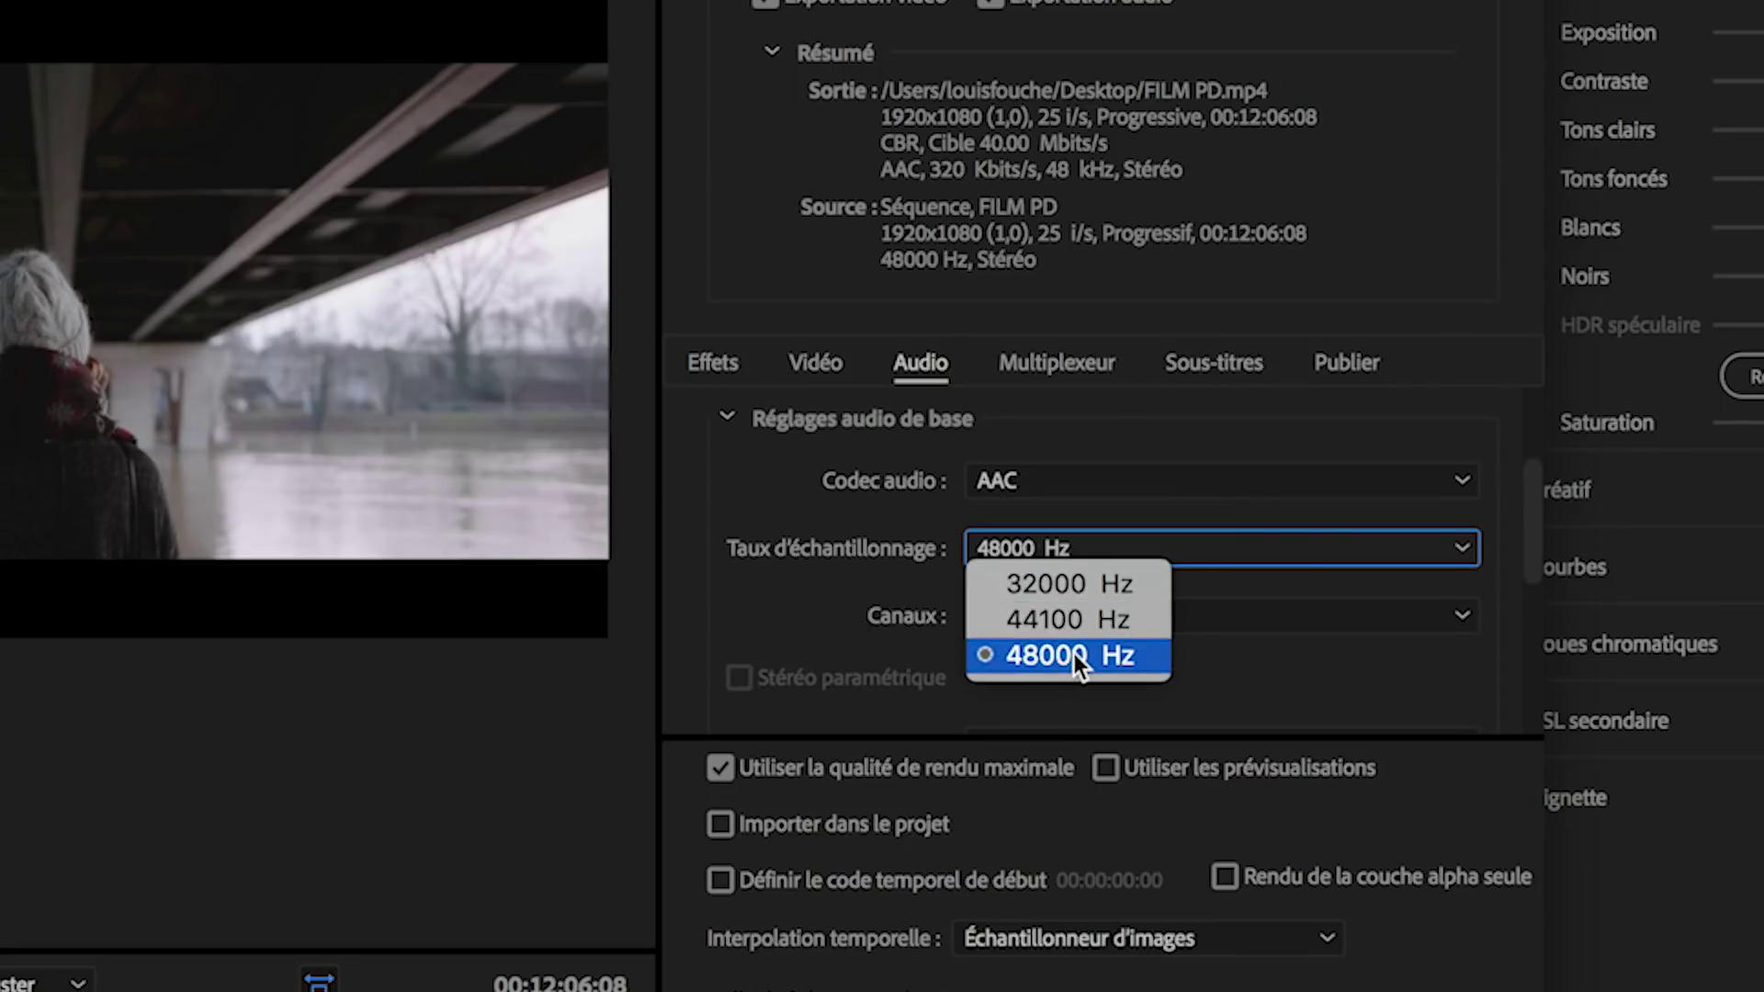
pyautogui.click(1074, 653)
pyautogui.click(1088, 635)
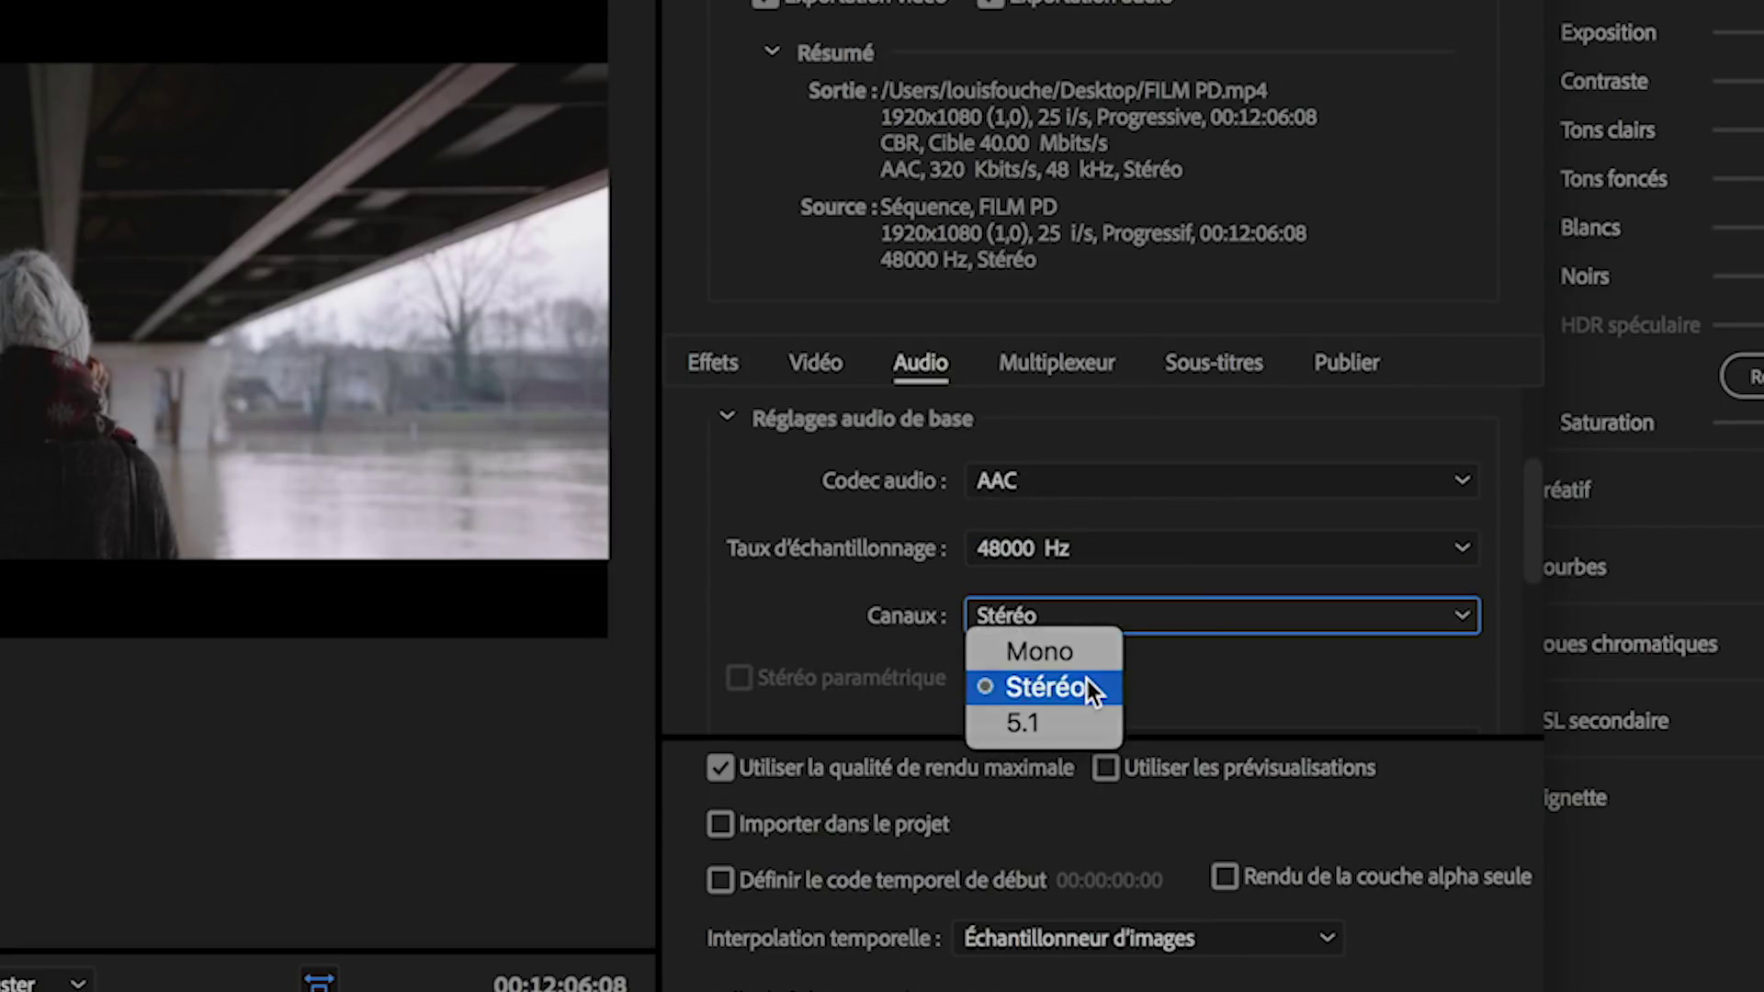
pyautogui.click(1087, 683)
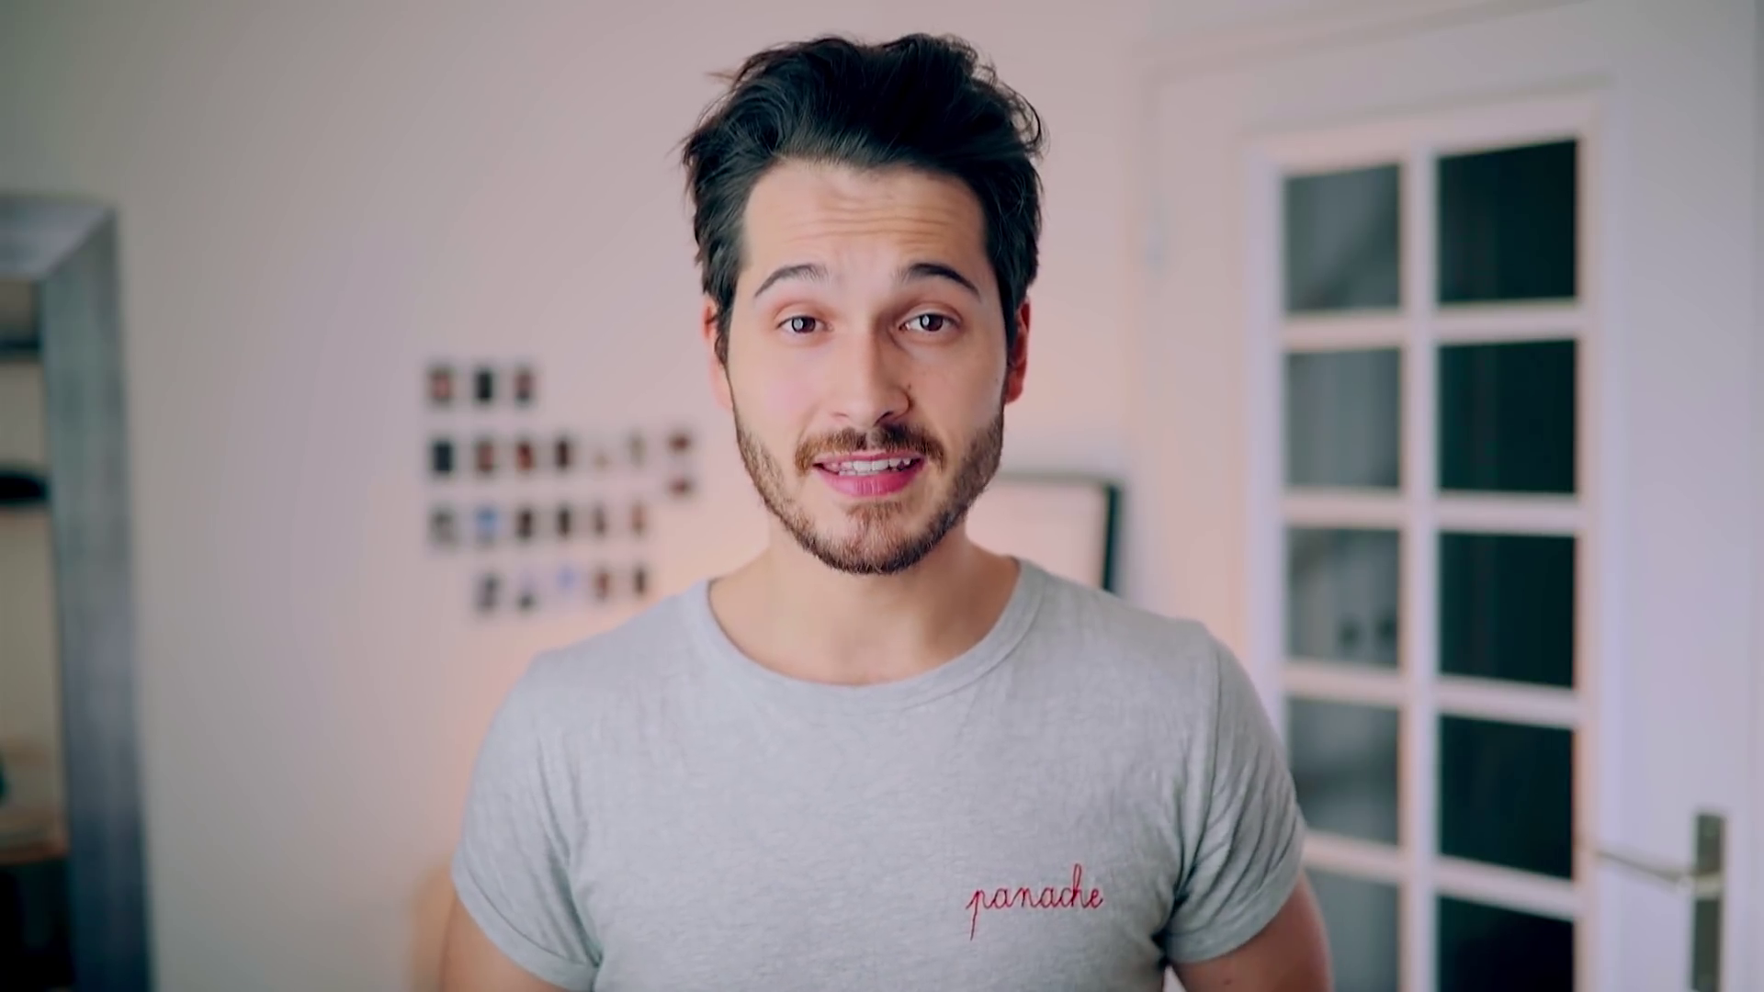
# - Set the audio quality to Supérieure and give precedence to Débit in the advanced audio settings
pyautogui.click(1038, 565)
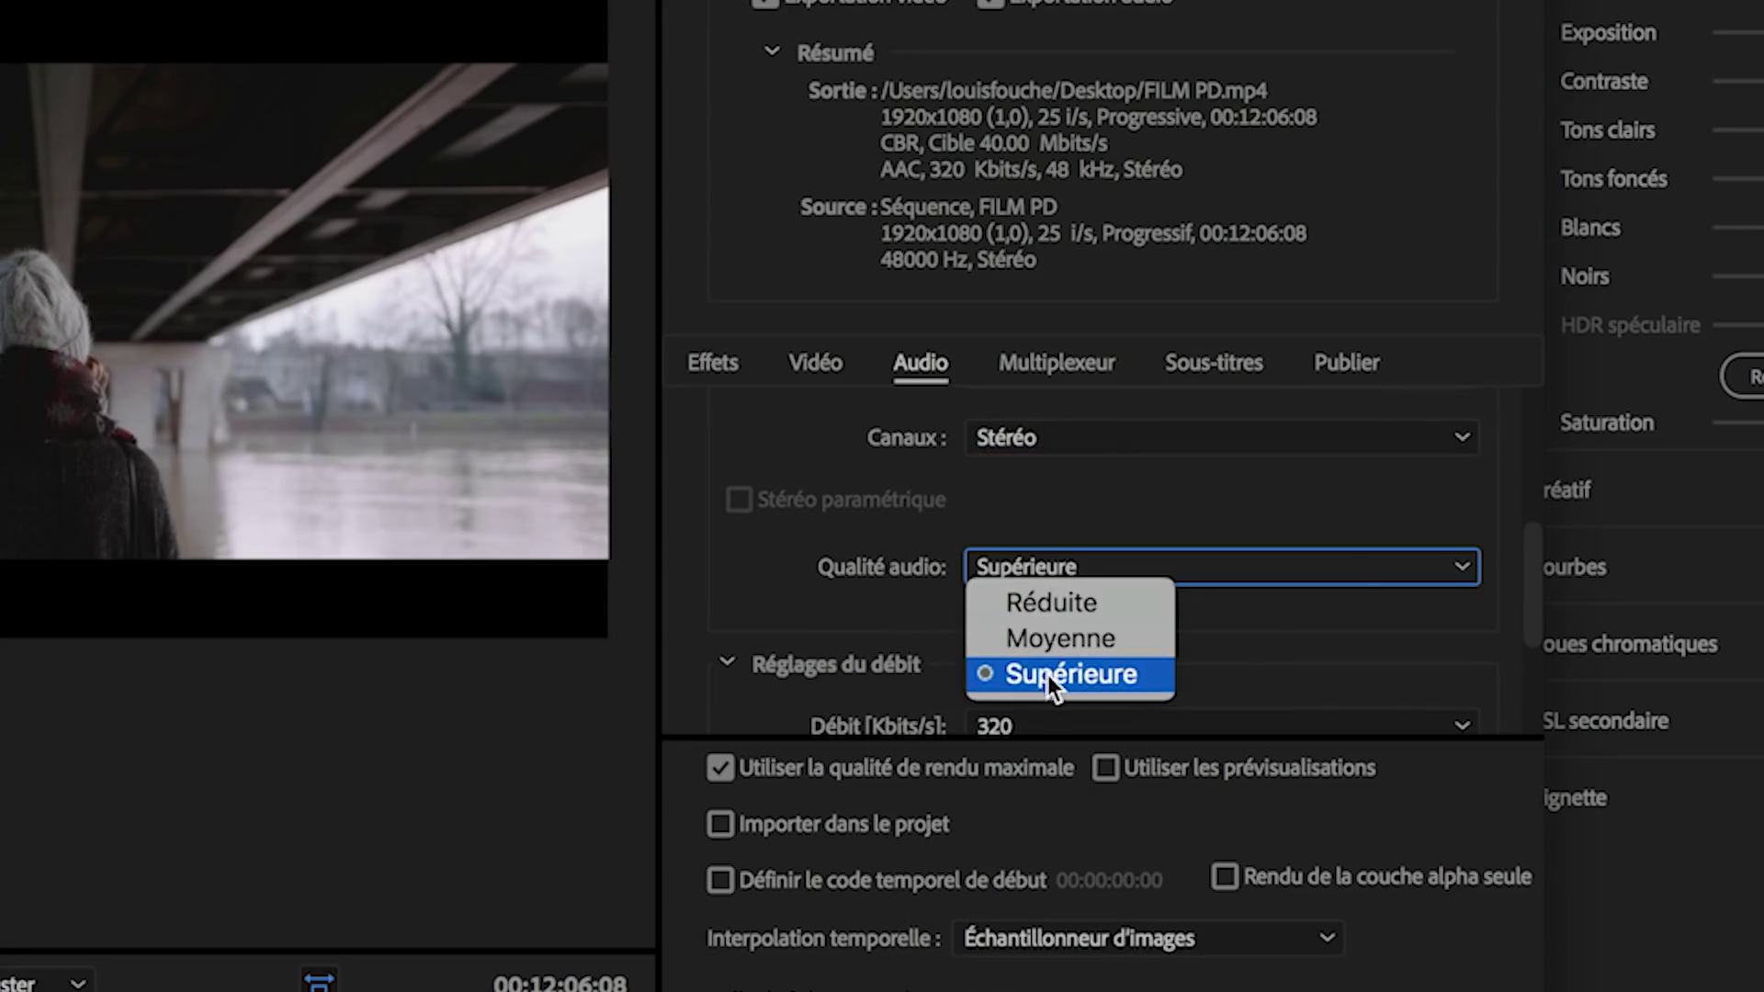
pyautogui.click(1047, 675)
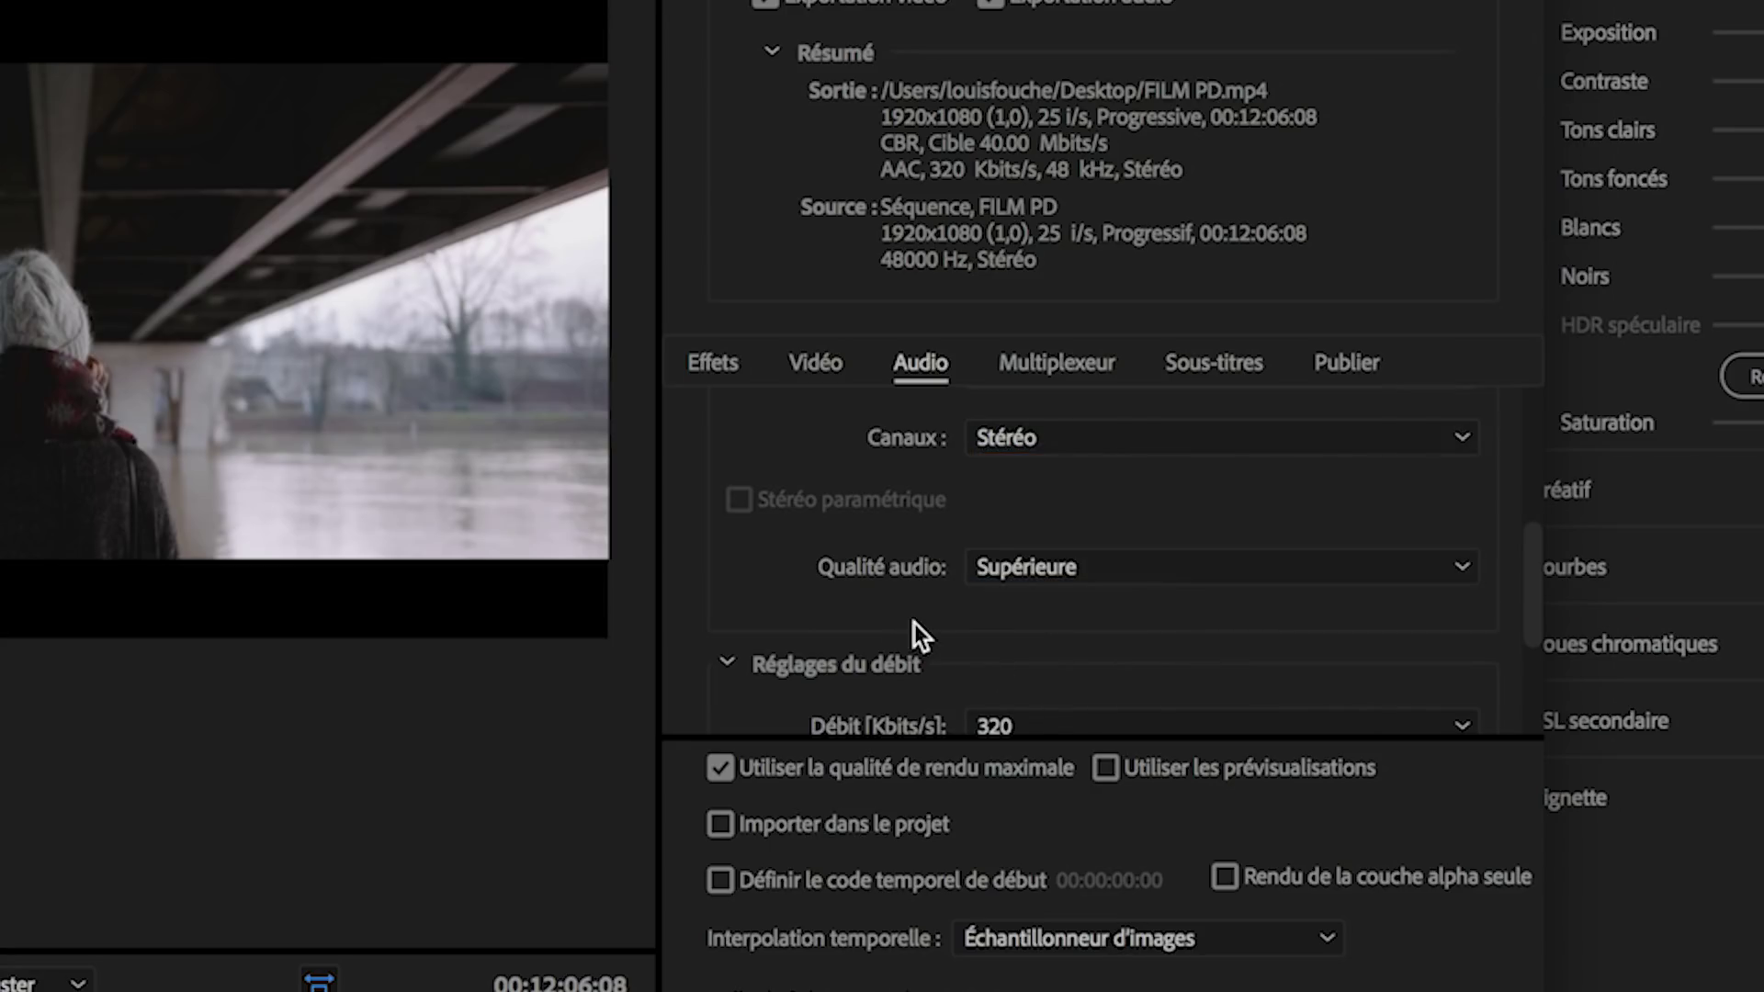
pyautogui.scroll(-5, 914, 625)
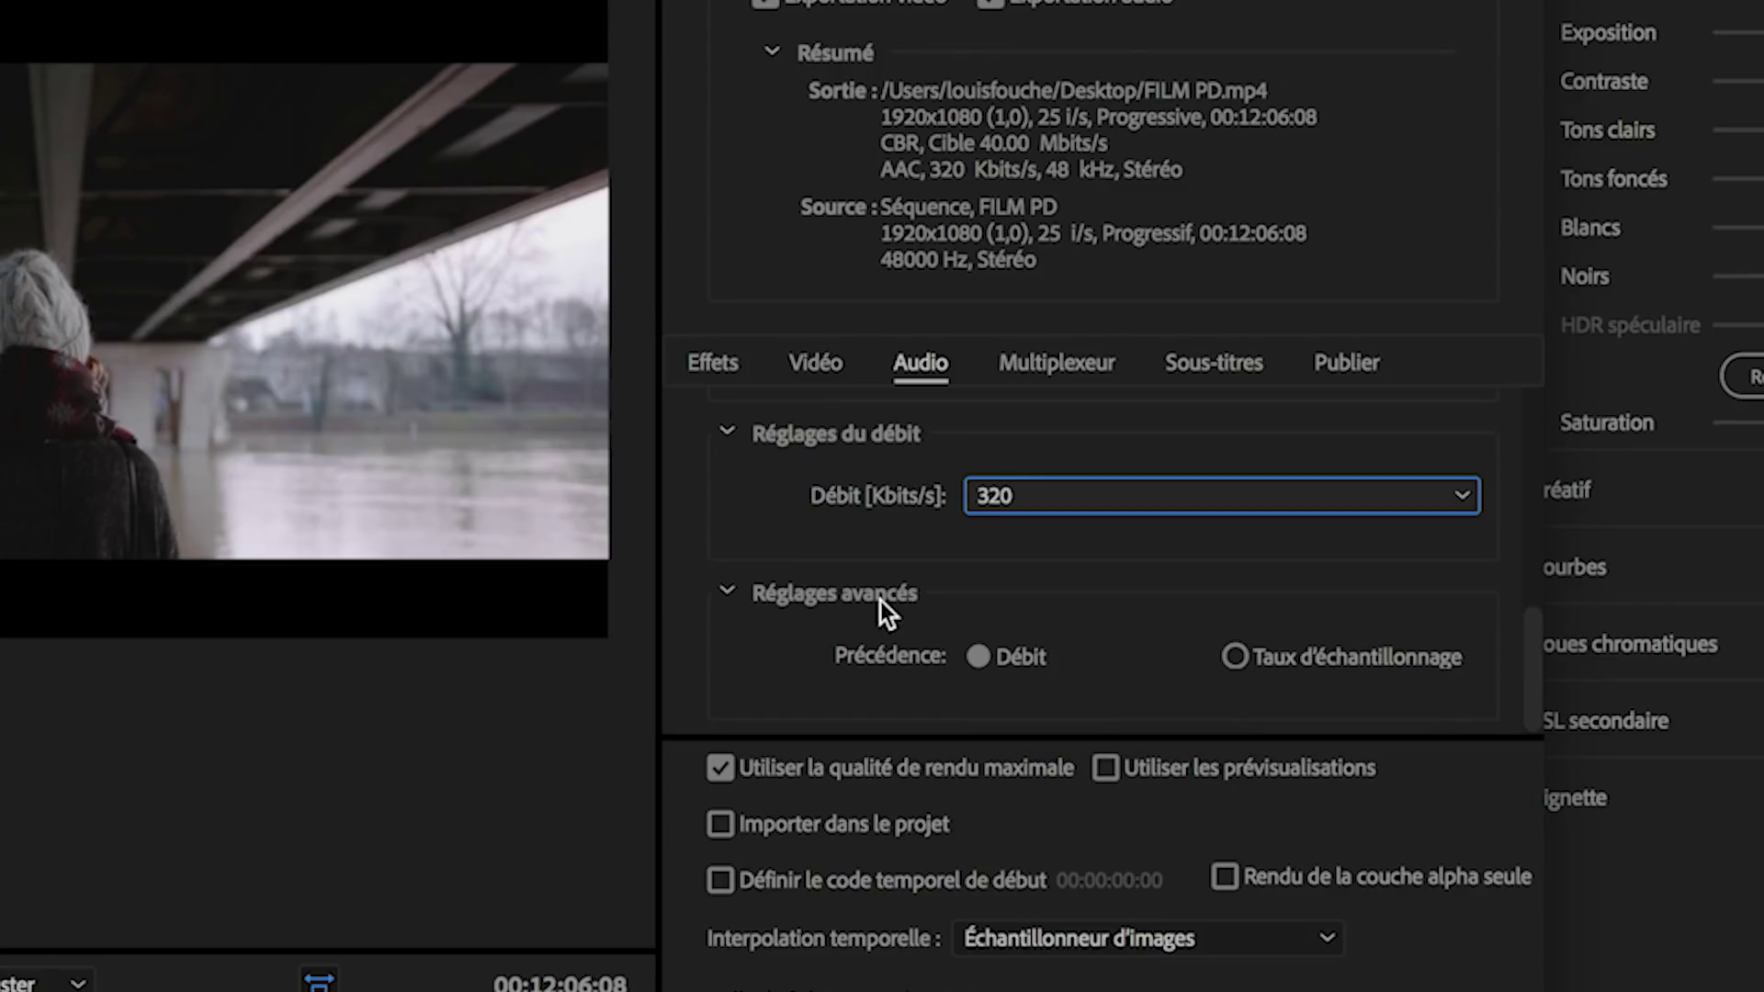
pyautogui.click(976, 657)
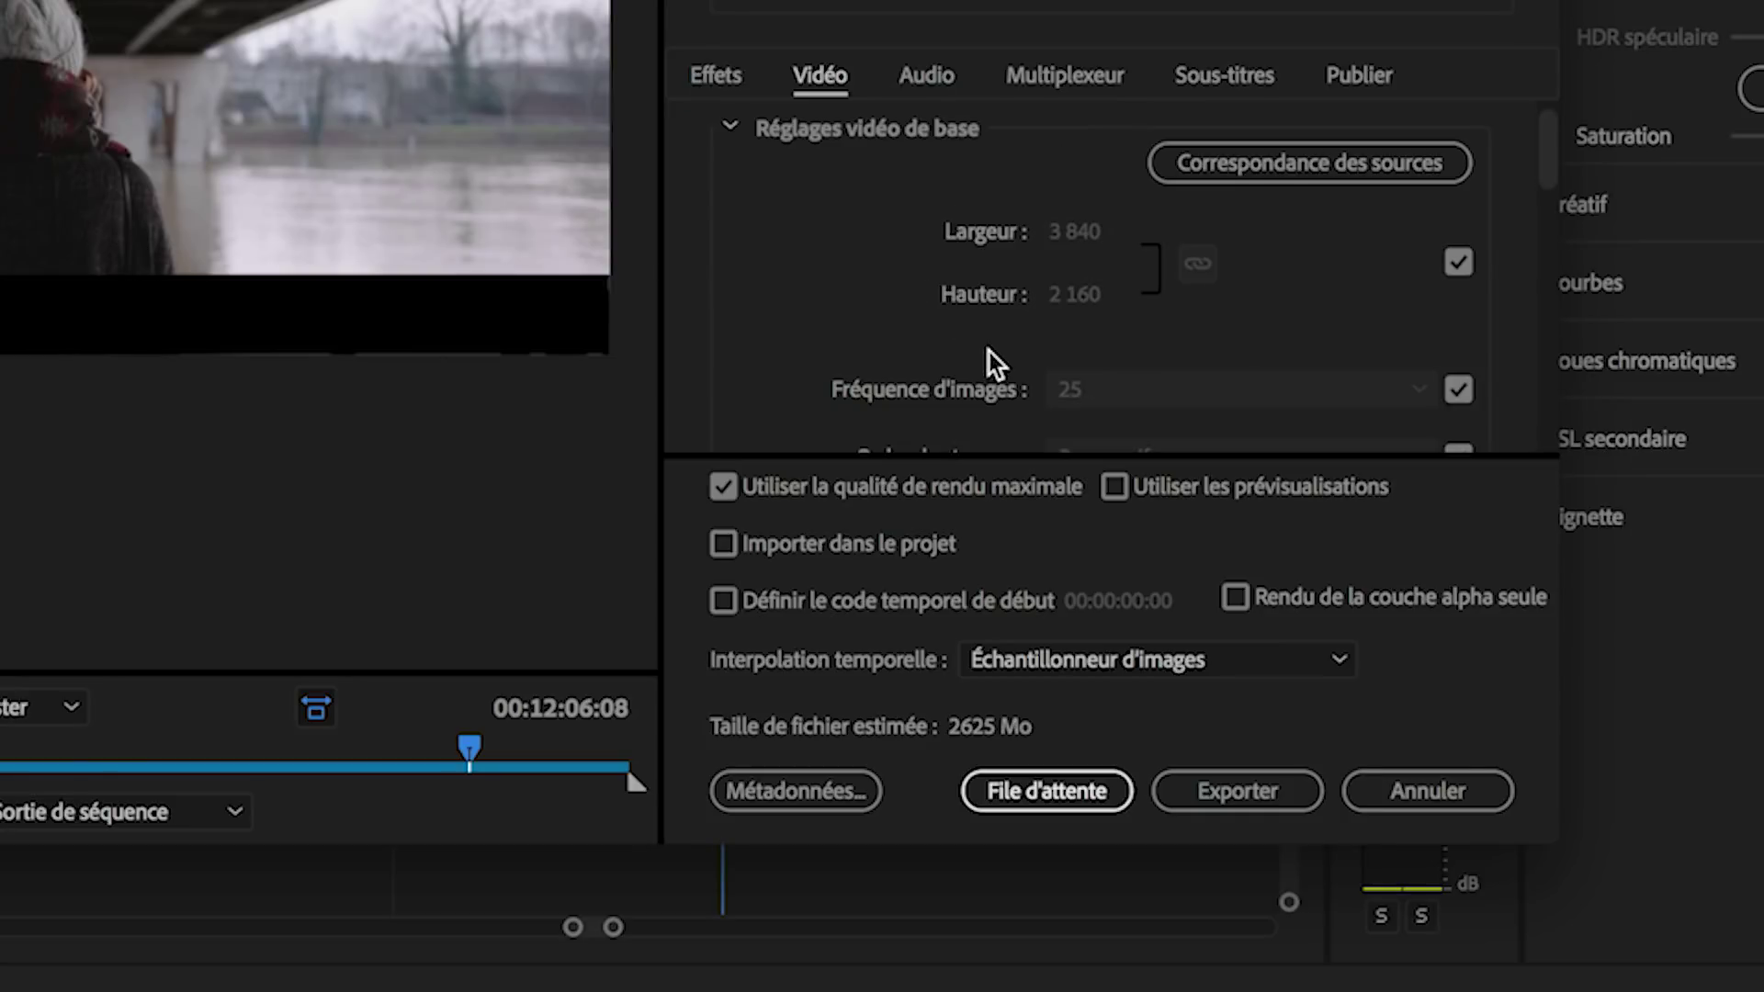
# - Set the encoding level to 5.2 for the 3840 x 2160 video export
pyautogui.scroll(-5, 991, 352)
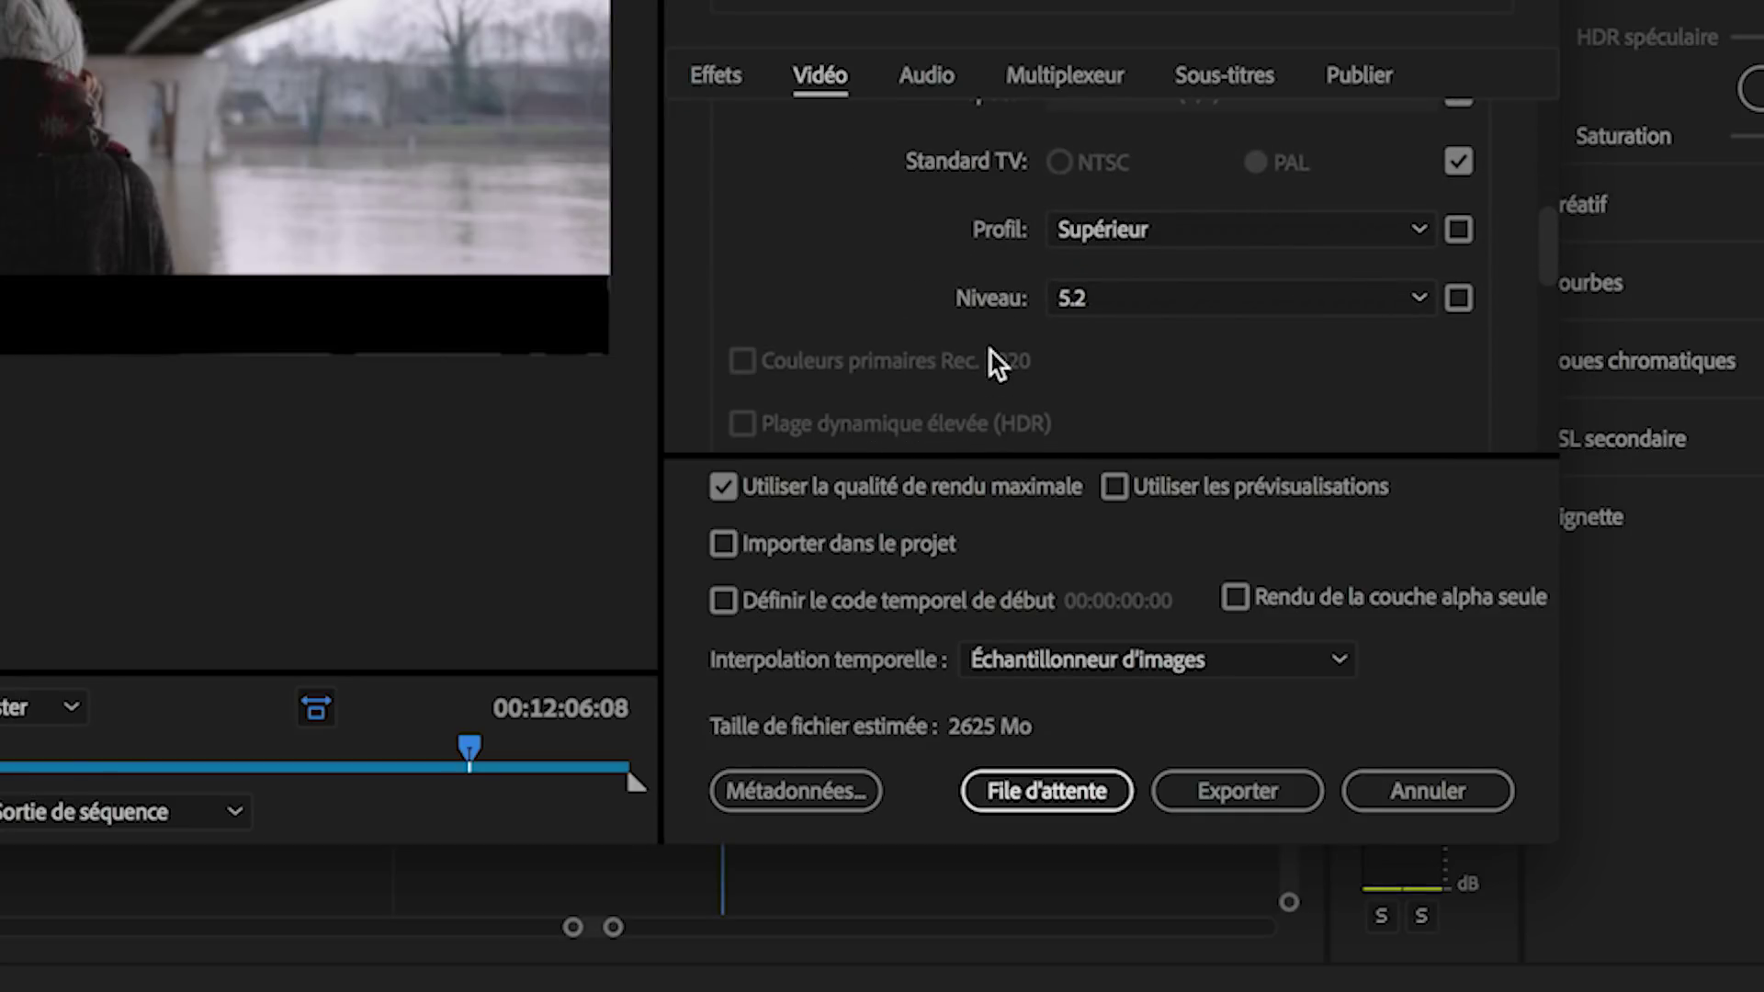
pyautogui.click(1204, 310)
pyautogui.click(1133, 887)
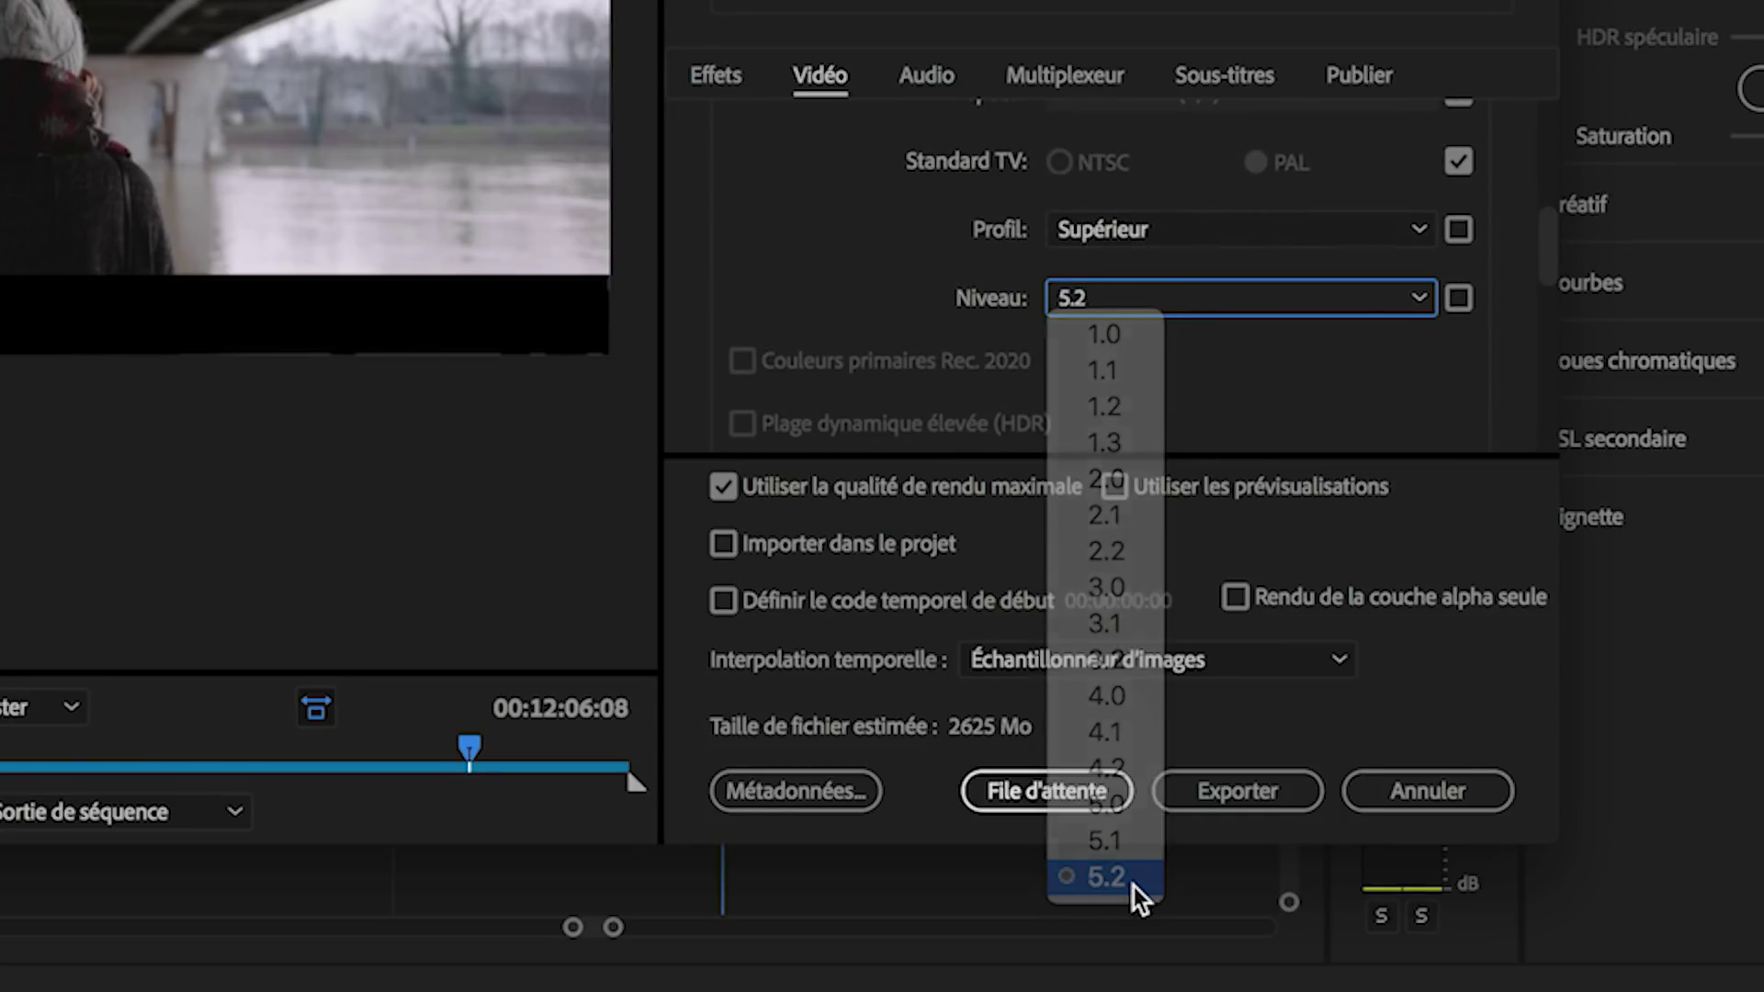
# - Switch the video bitrate encoding to CBR and set the target bitrate to 100 Mbits/s
pyautogui.scroll(-5, 914, 296)
pyautogui.scroll(-2, 914, 297)
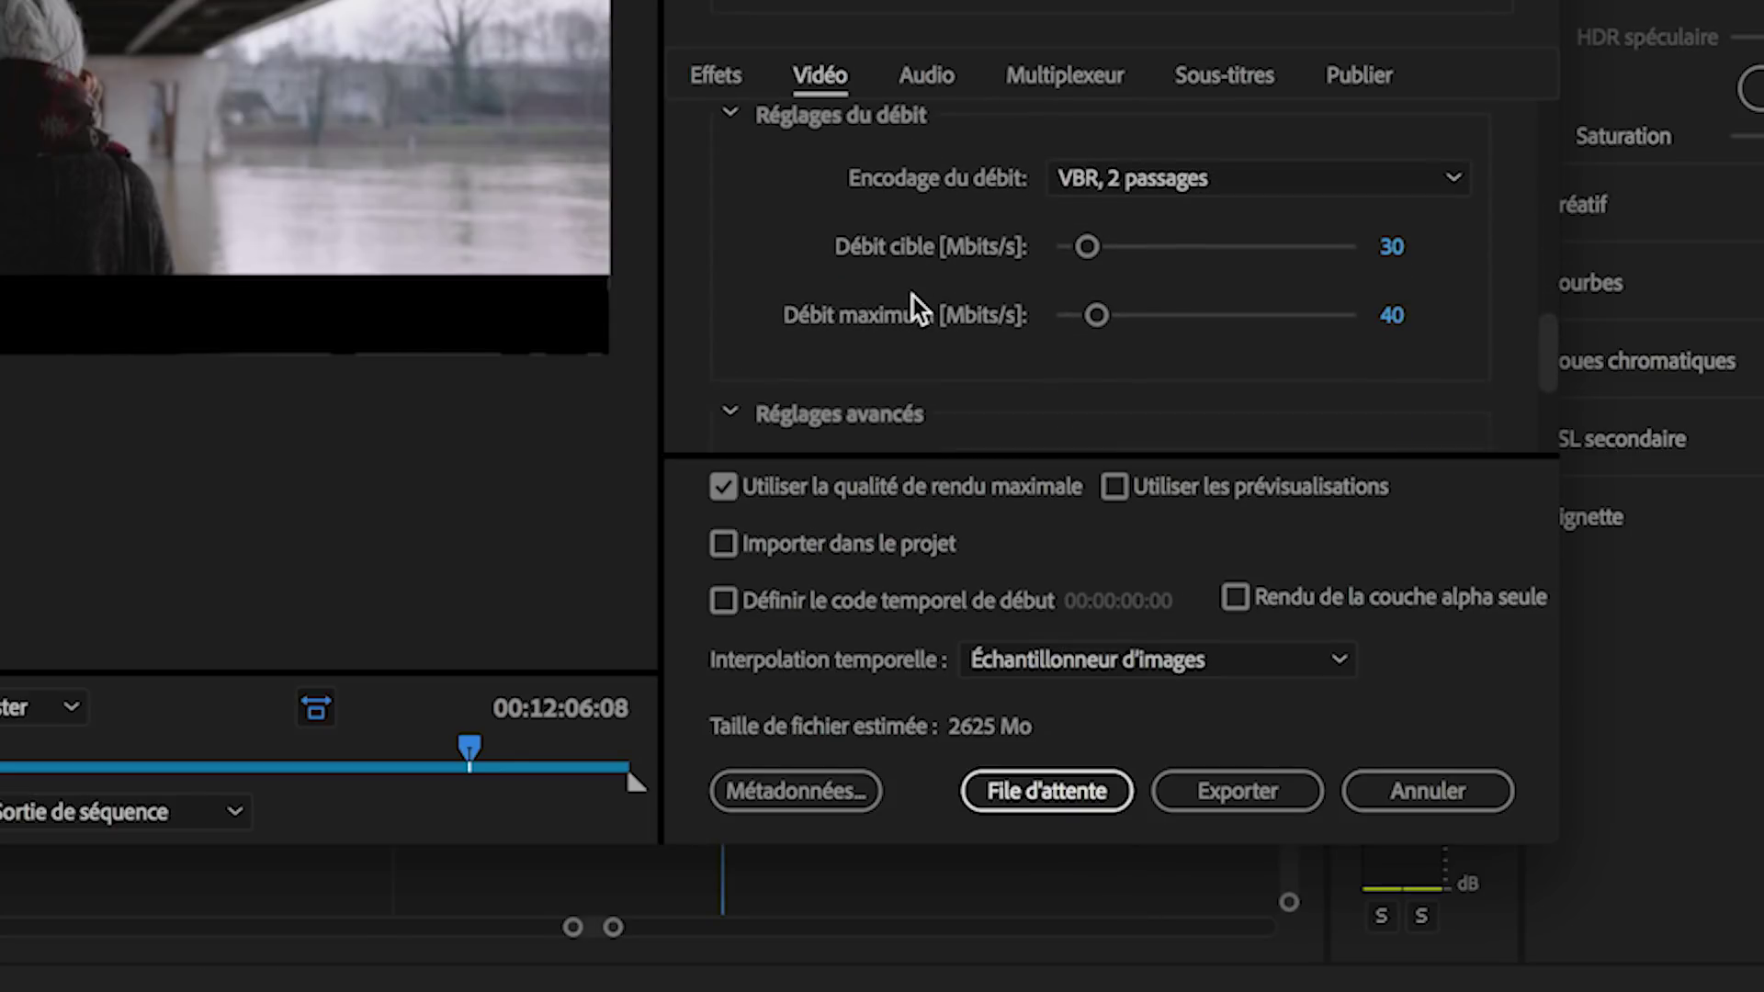
pyautogui.click(1135, 183)
pyautogui.click(1138, 216)
pyautogui.click(1401, 249)
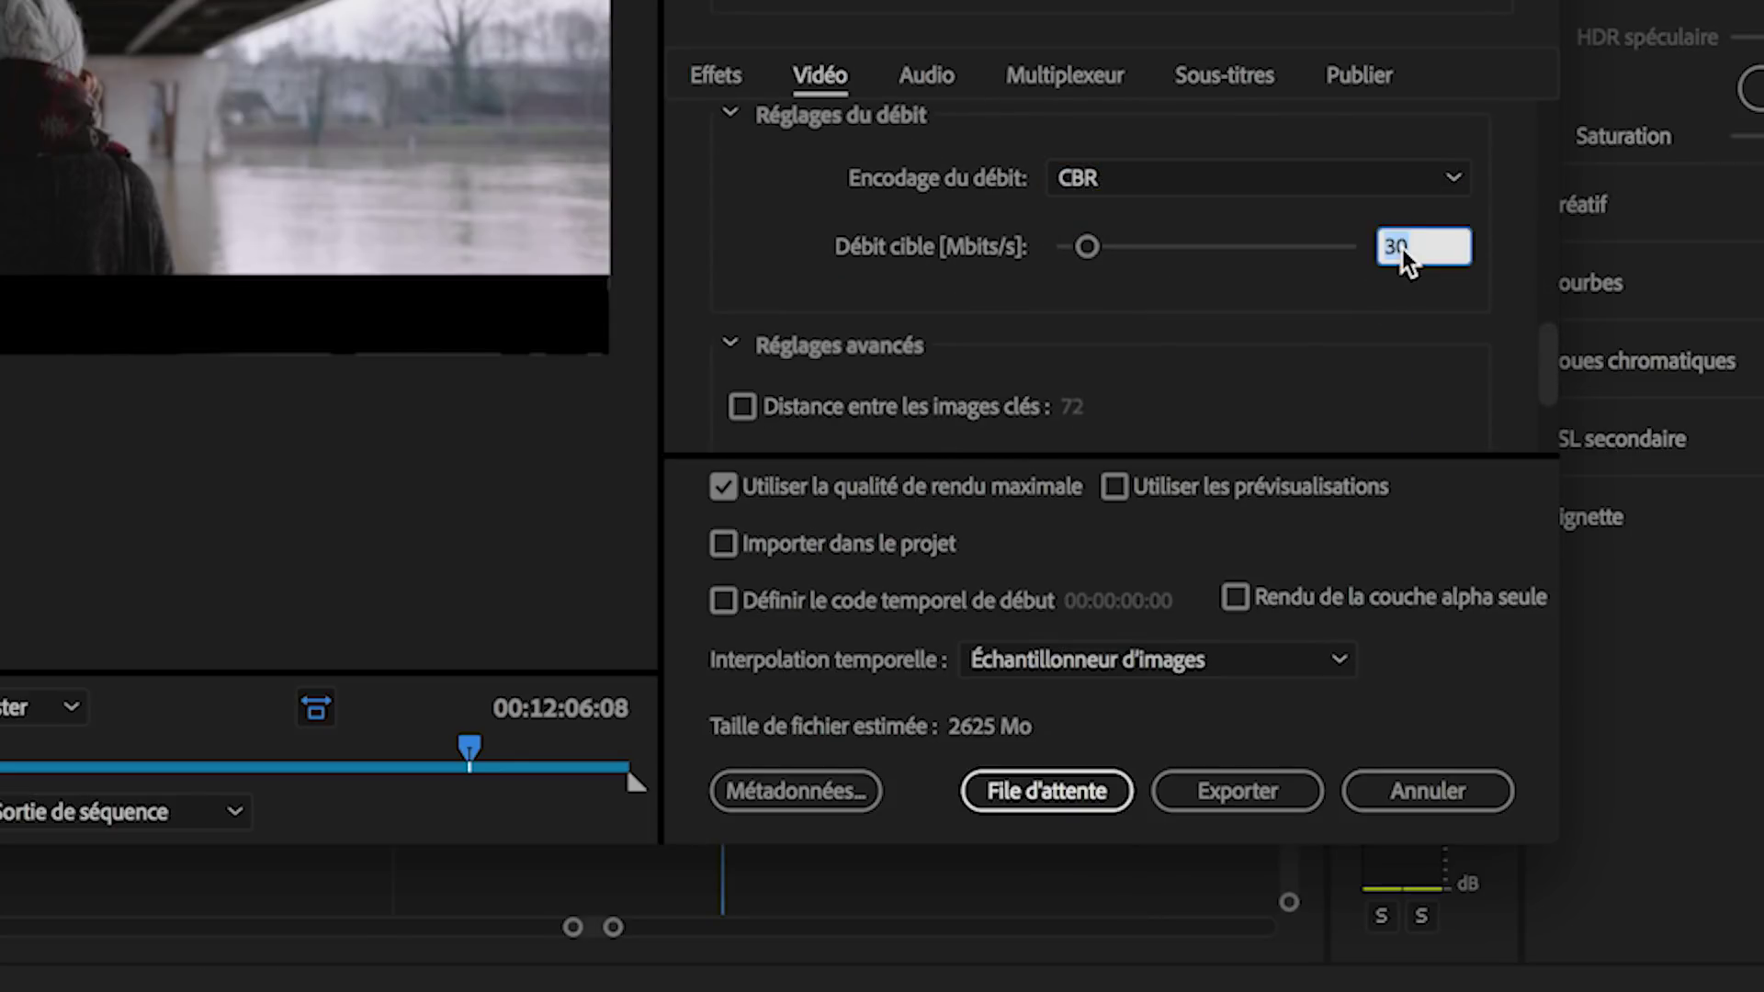
pyautogui.click(1426, 343)
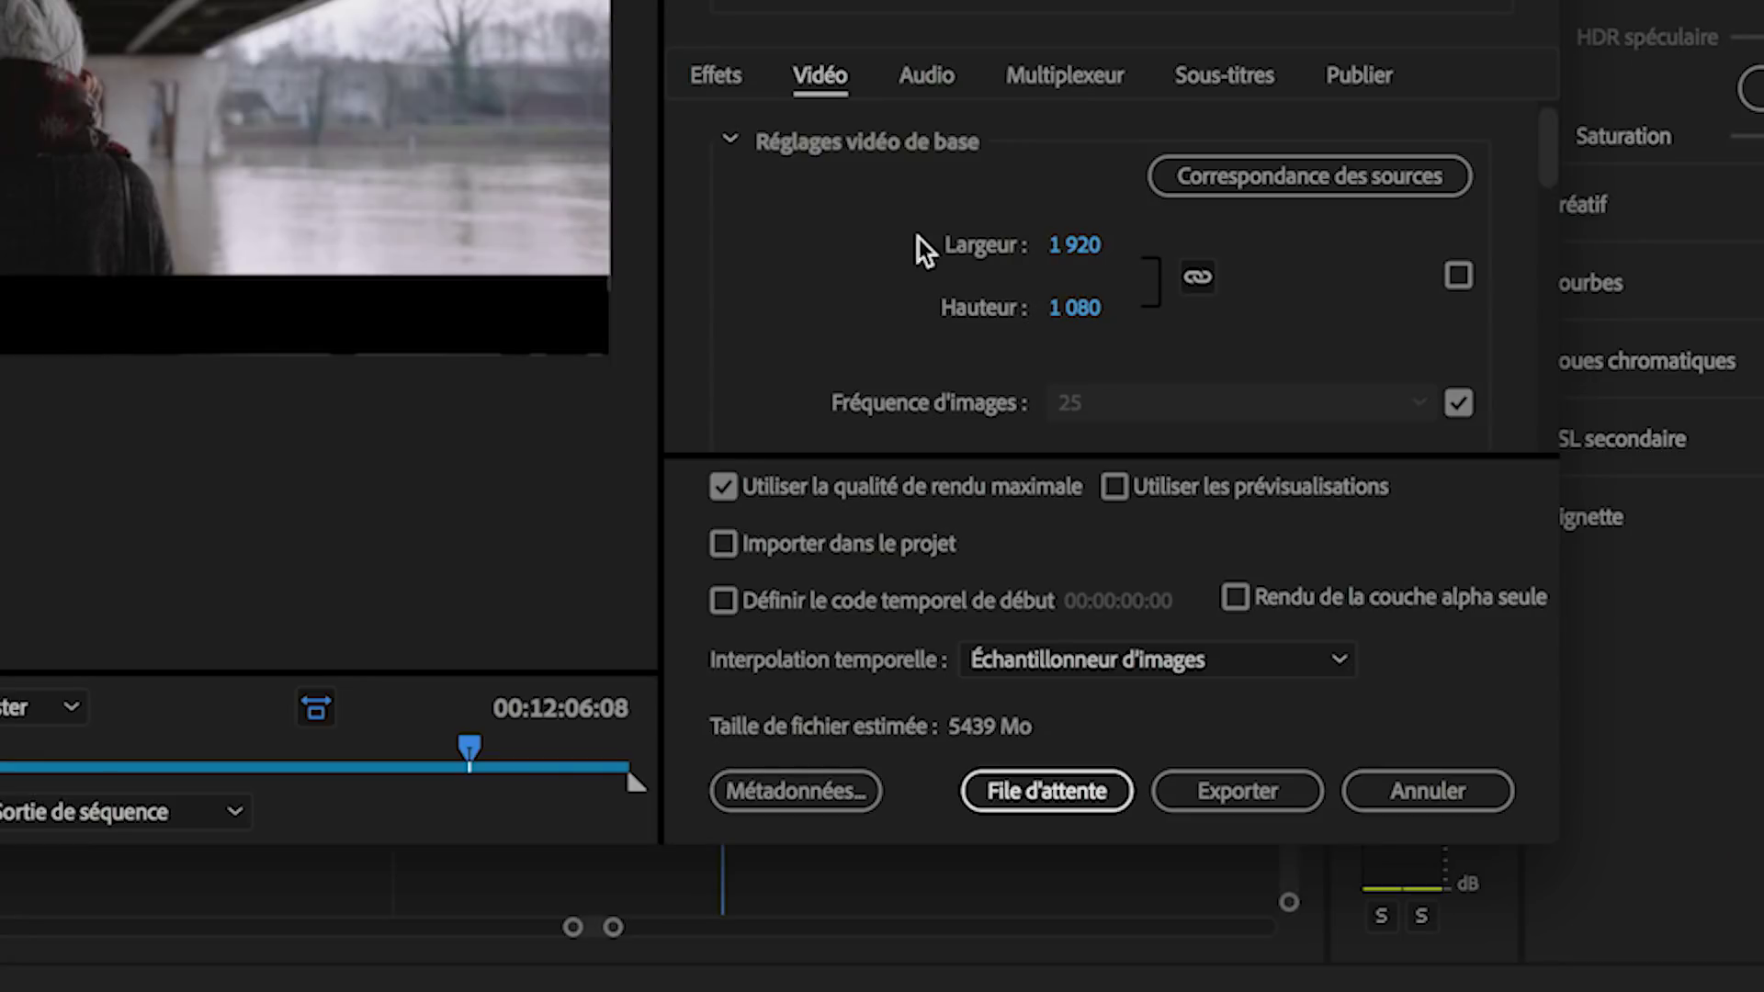
# - For the 1920 x 1080 export, choose encoding level 4.2 and set the CBR target bitrate to 40 Mbits/s
pyautogui.scroll(-5, 797, 223)
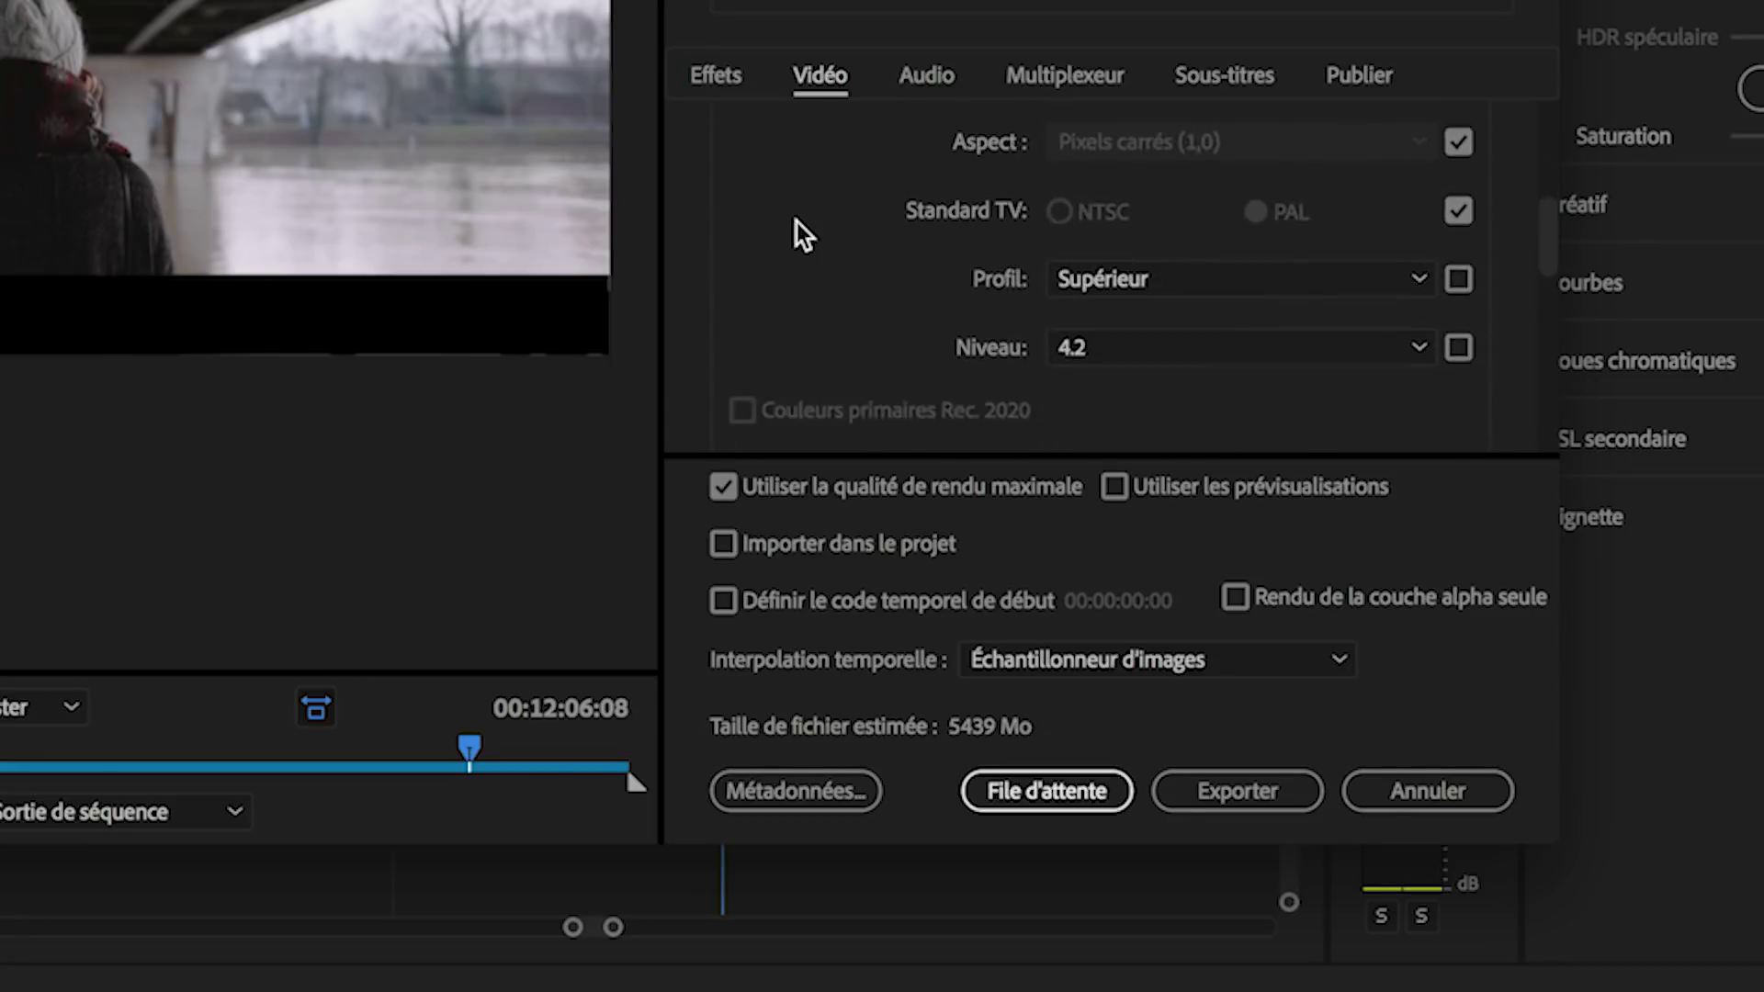
pyautogui.click(1126, 274)
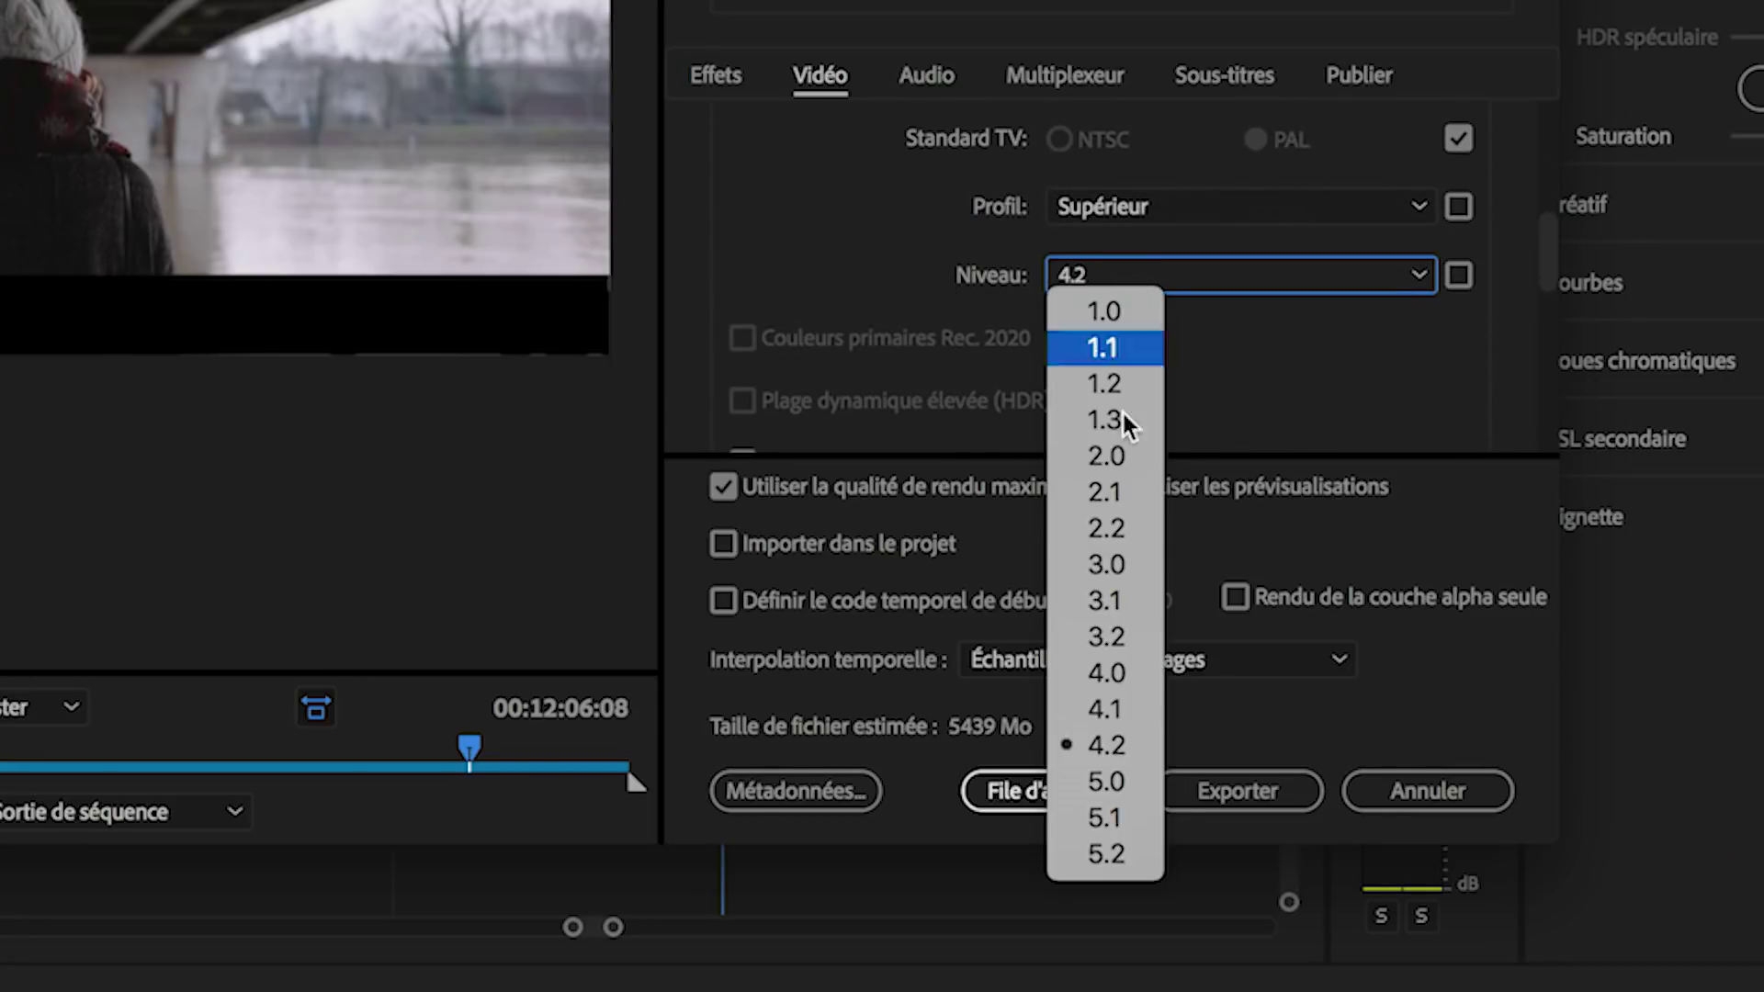
pyautogui.click(1123, 745)
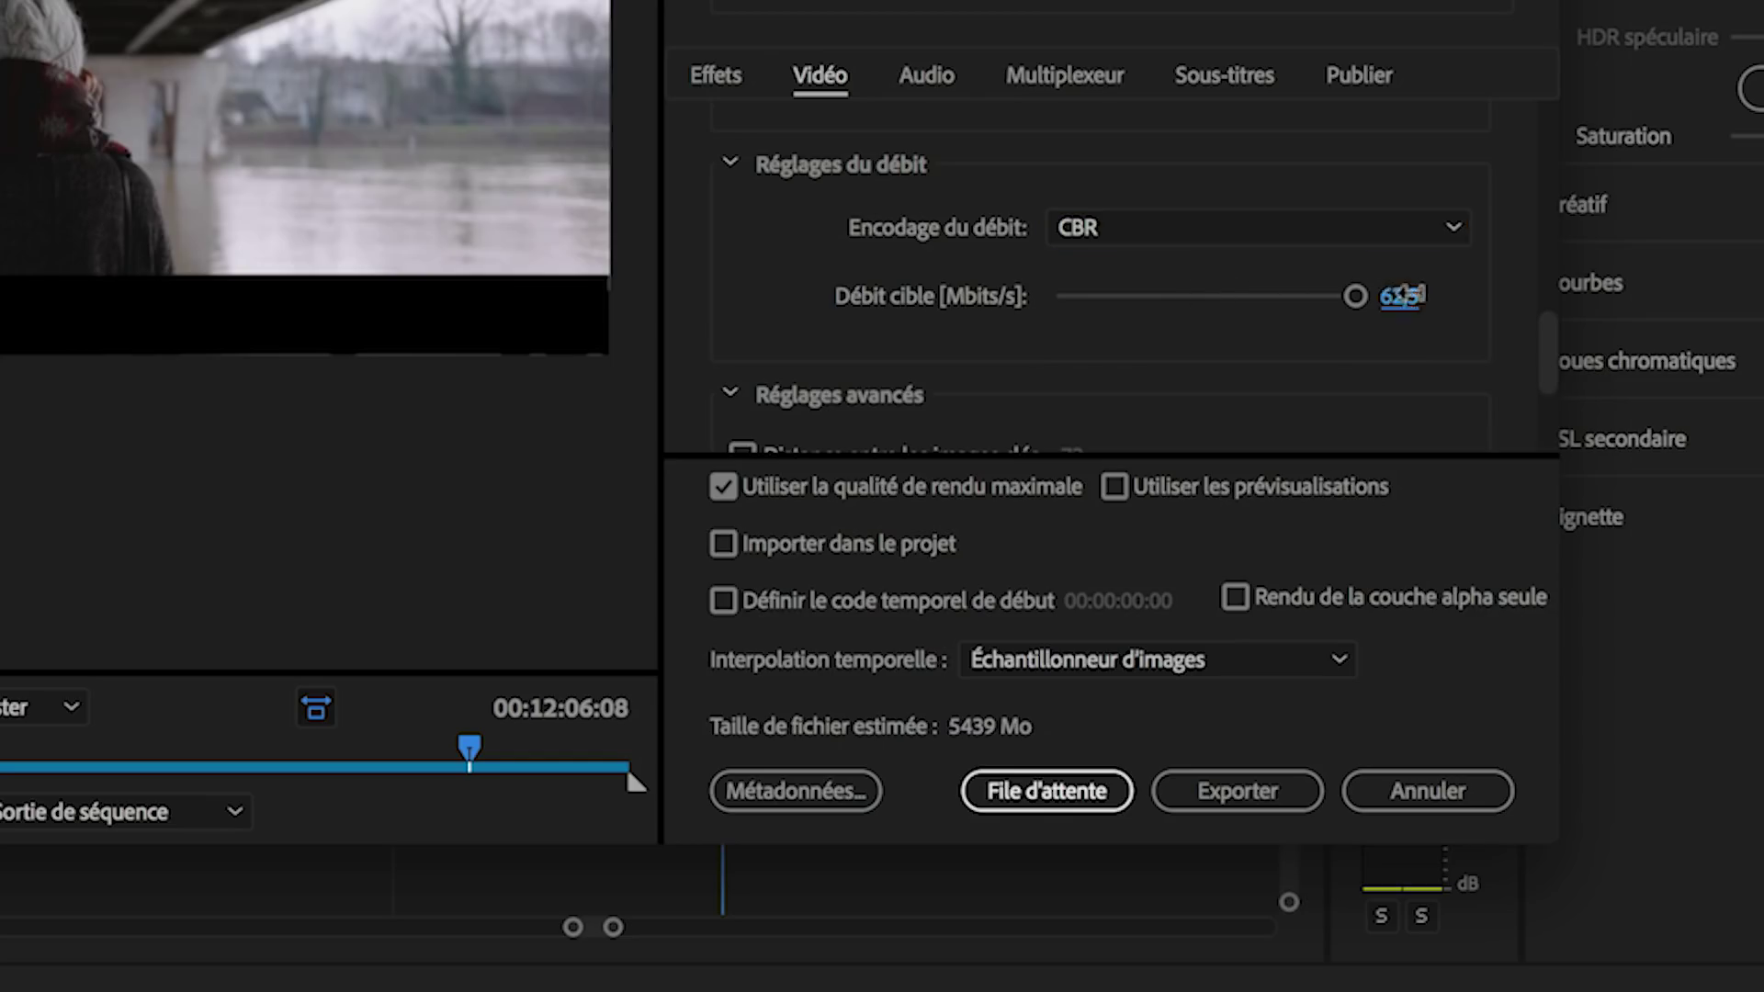
pyautogui.click(1407, 294)
pyautogui.write('40')
pyautogui.press('Return')
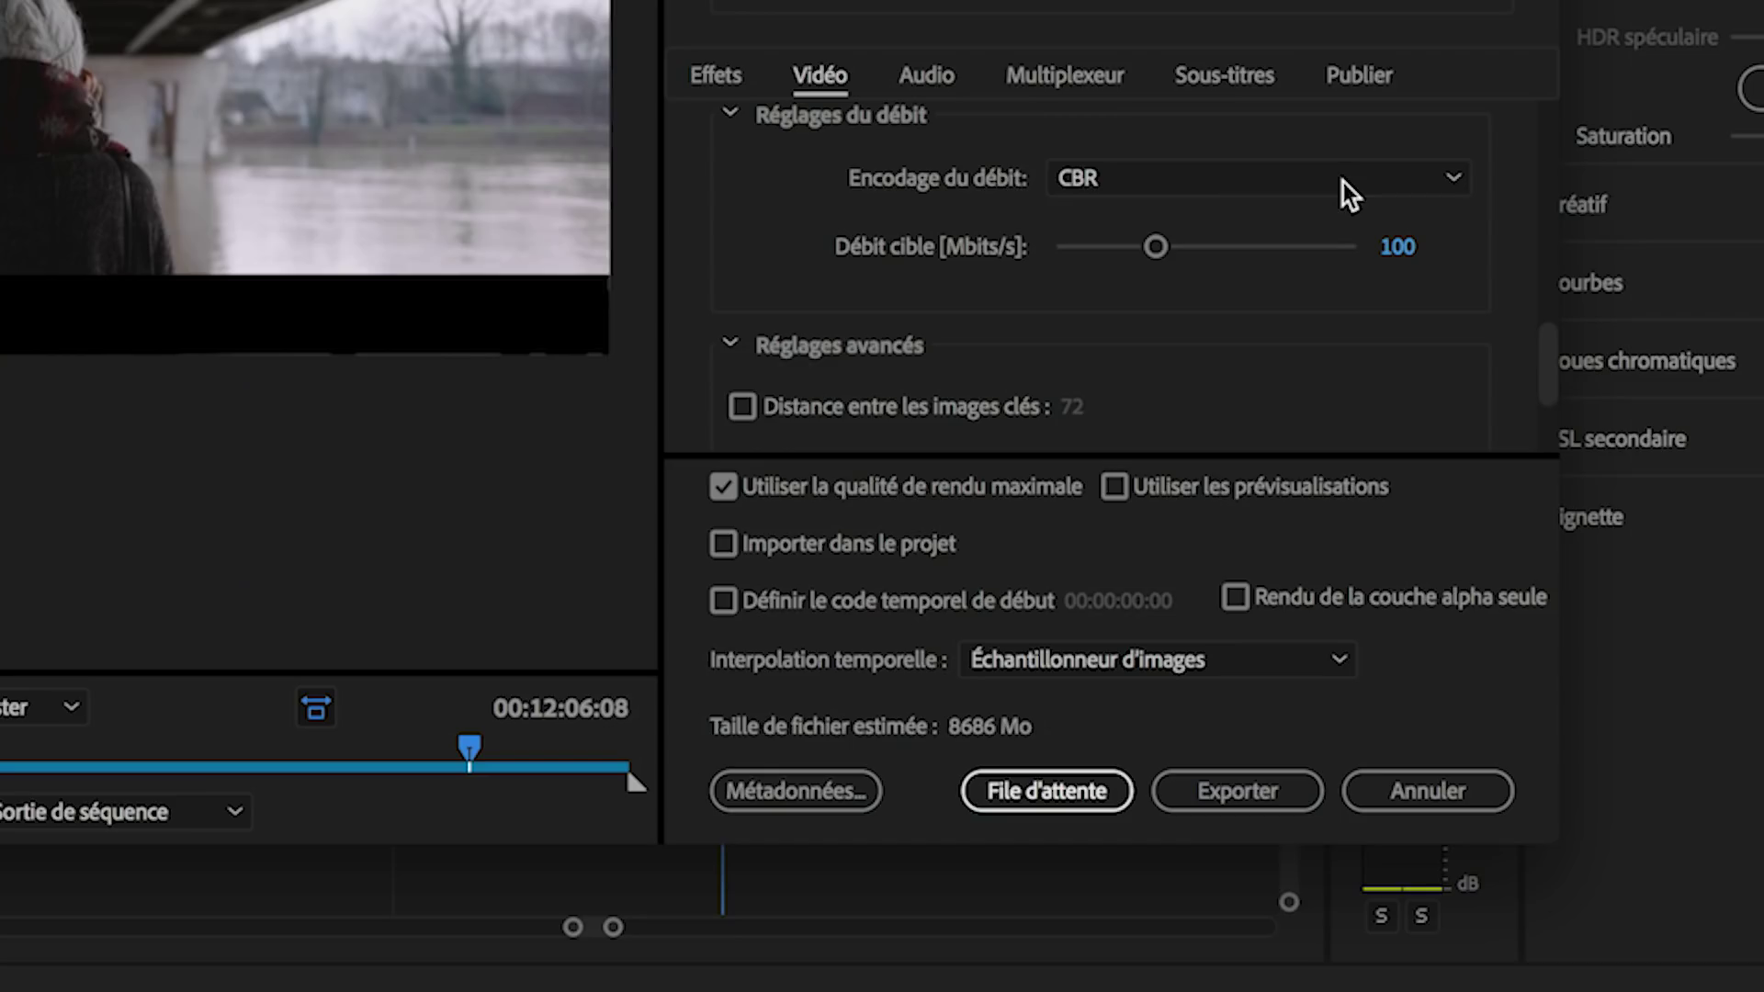
# - Change the 4K bitrate encoding to VBR, 2 passages with a 55 Mbits/s target and a 70 Mbits/s maximum
pyautogui.click(1343, 175)
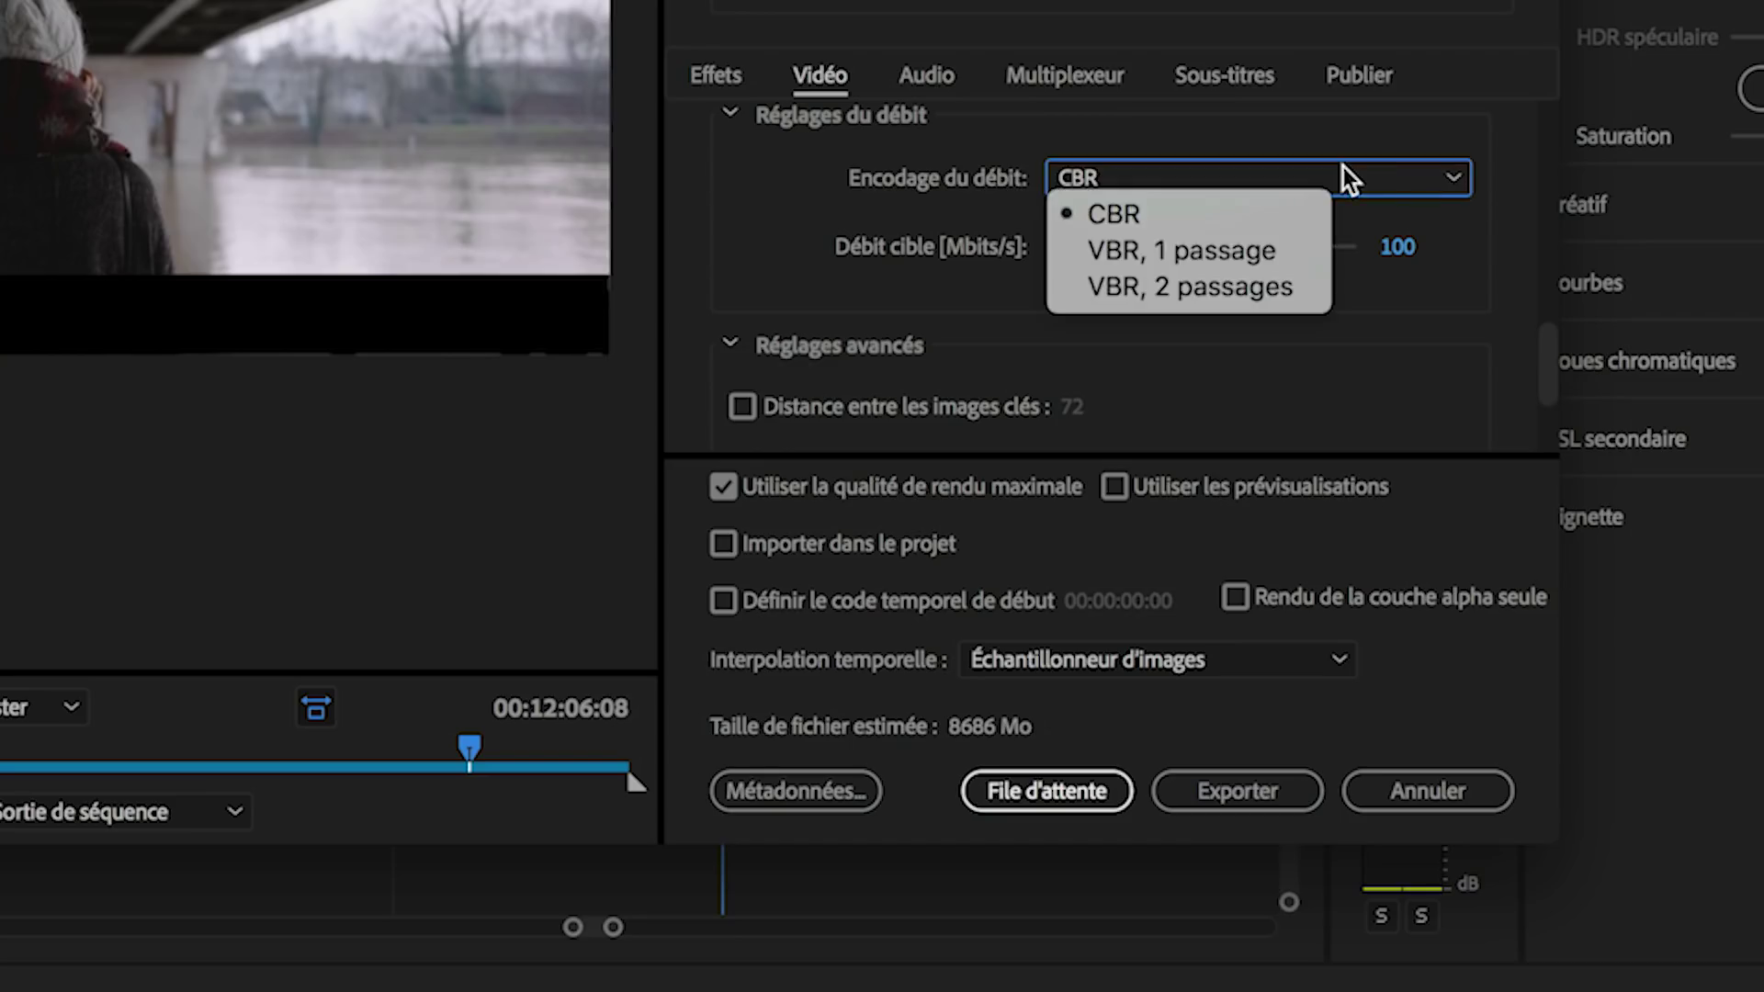
pyautogui.click(1284, 288)
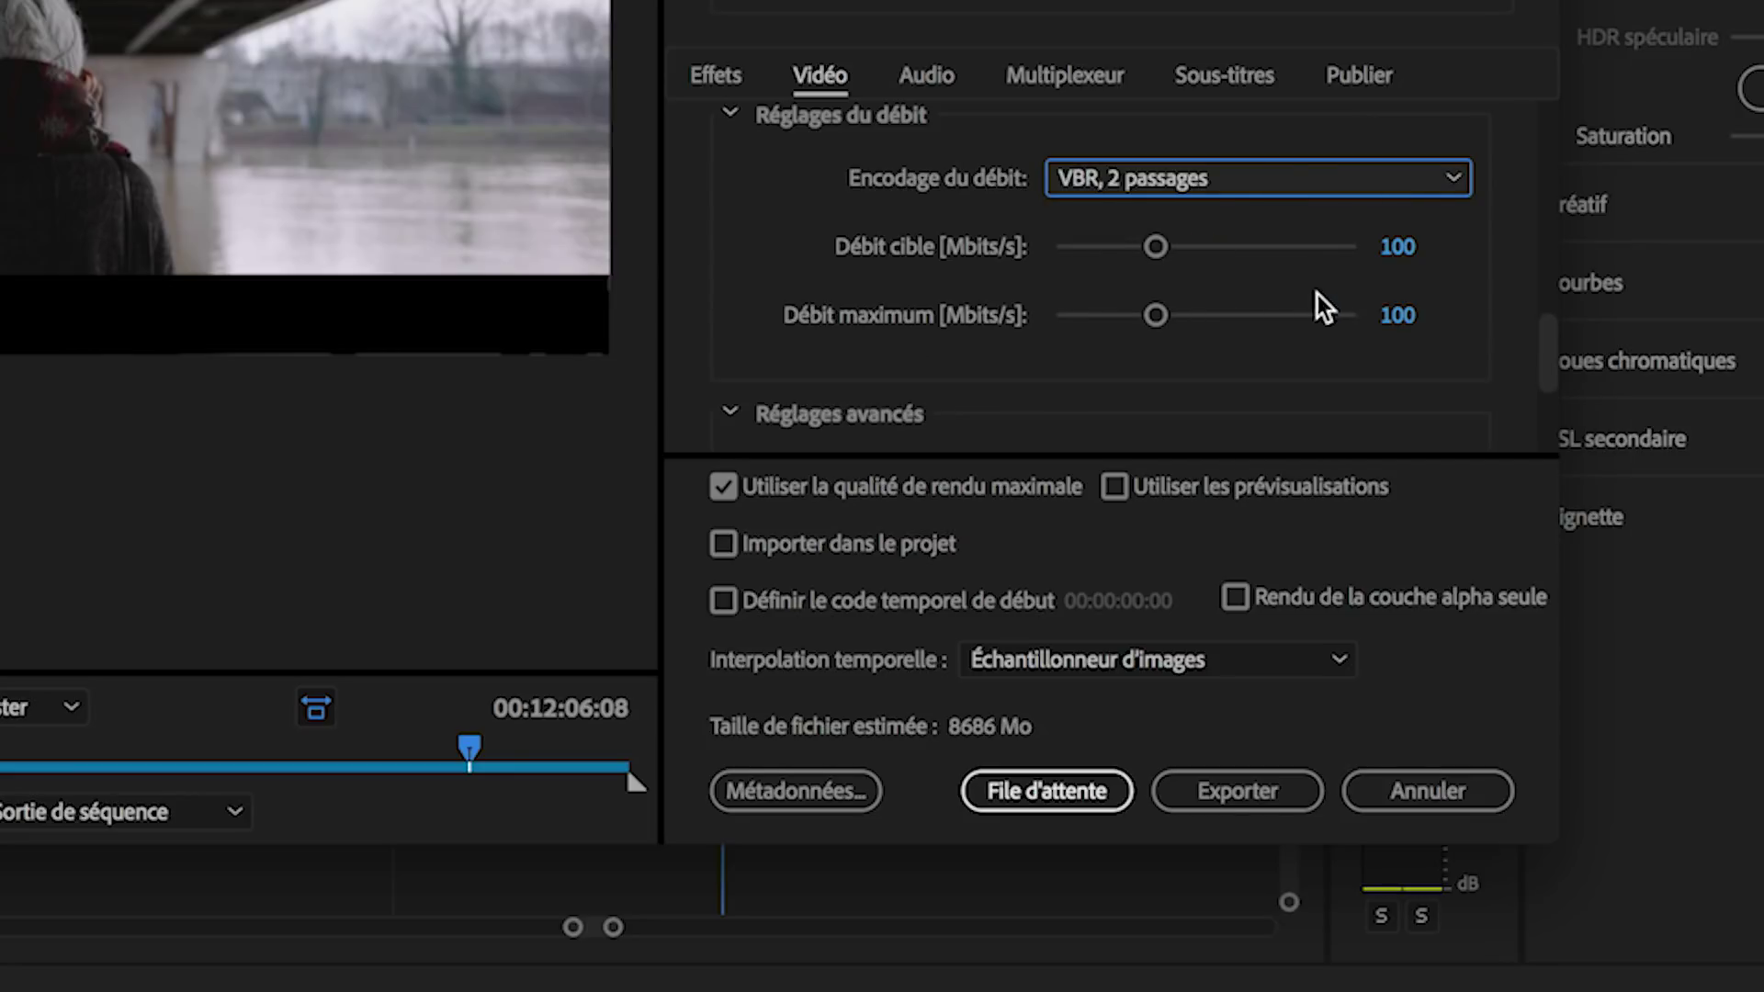
pyautogui.click(1404, 249)
pyautogui.write('55')
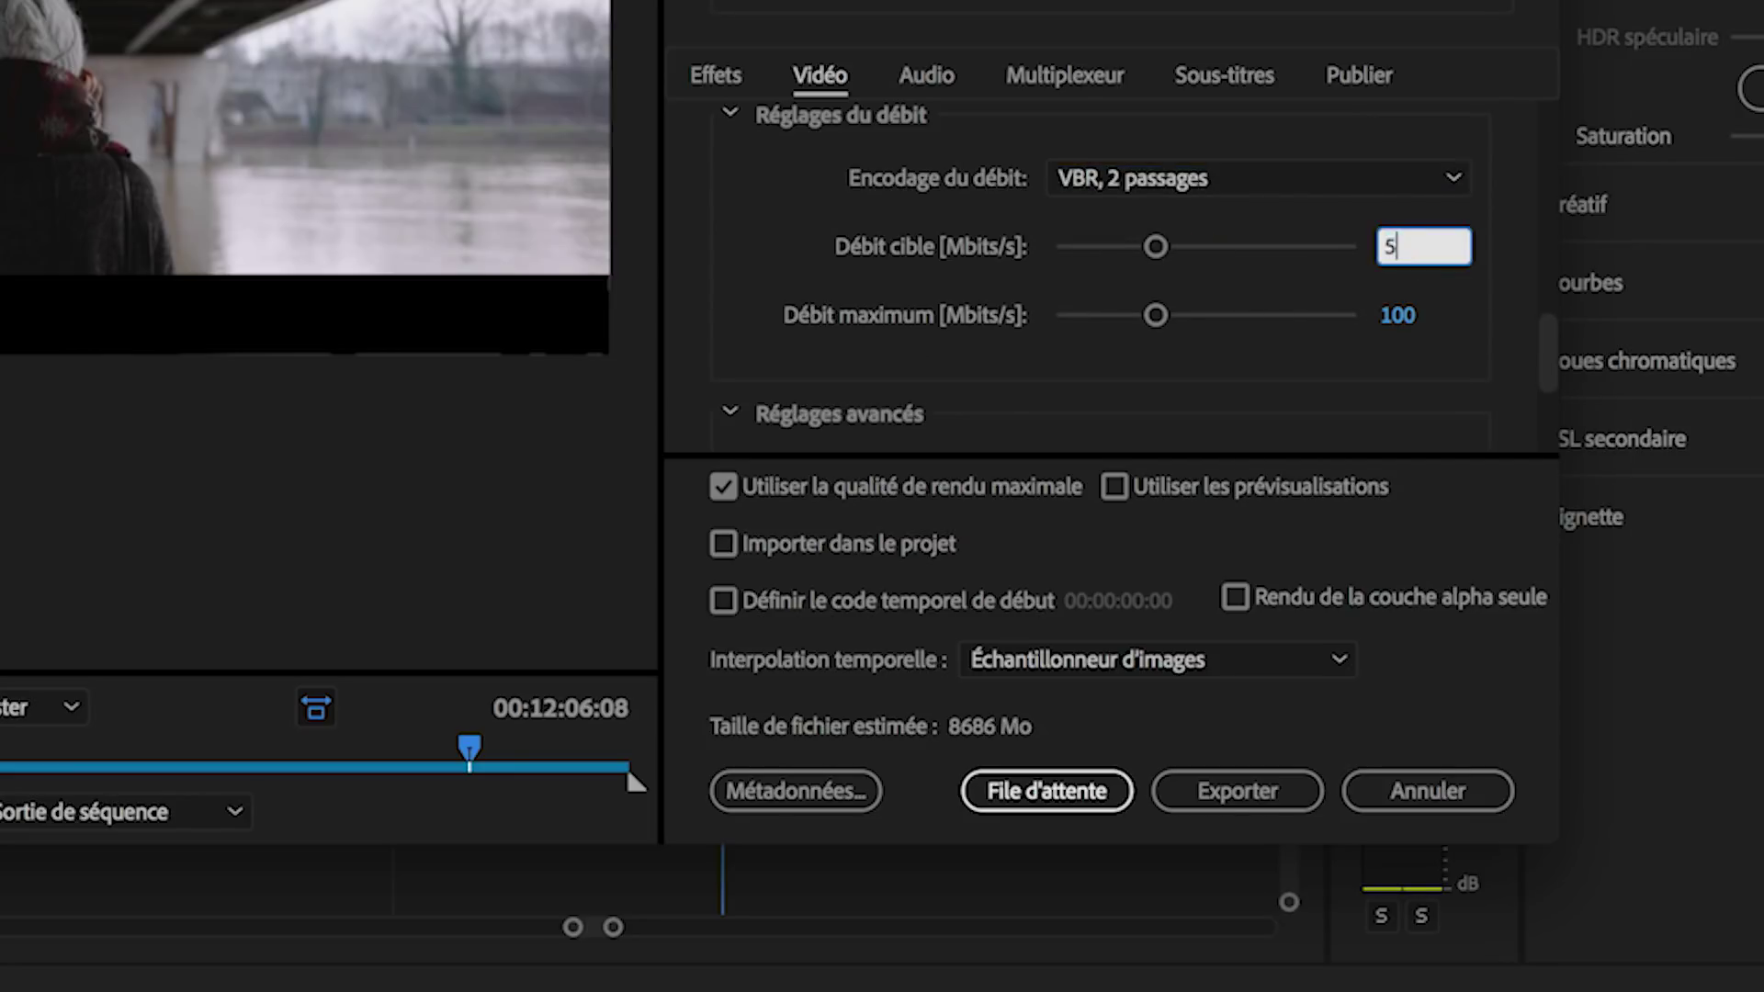
pyautogui.click(1400, 316)
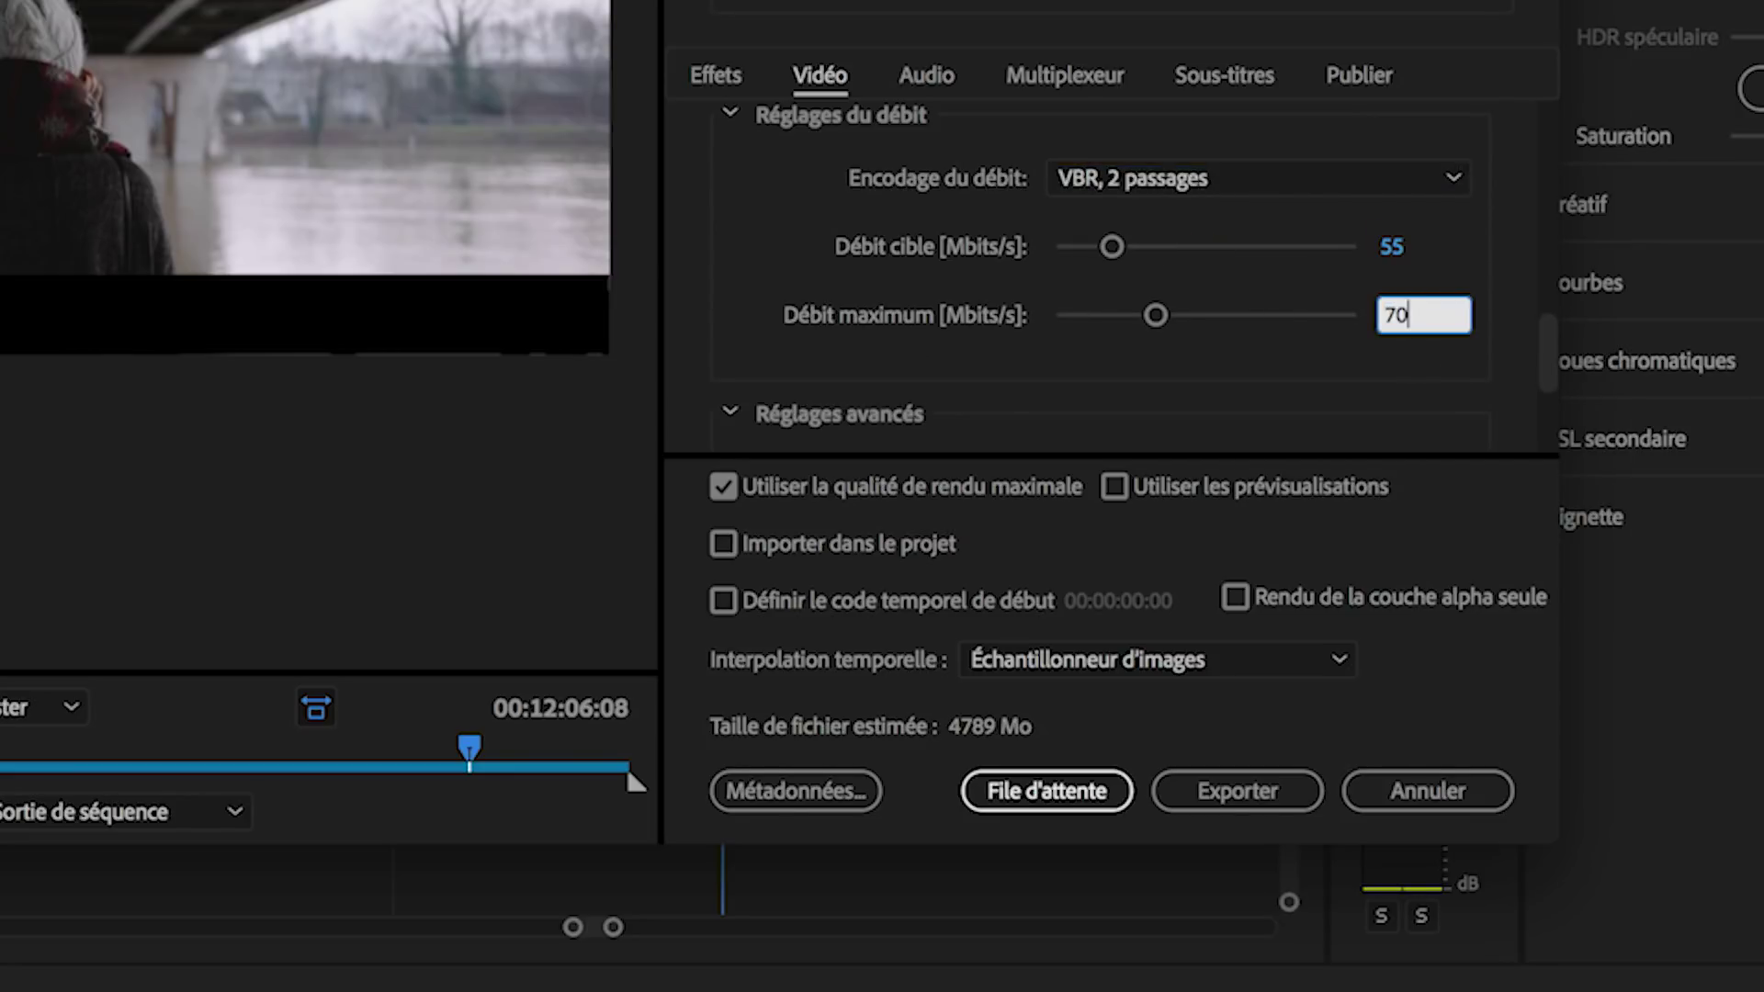
pyautogui.press('Return')
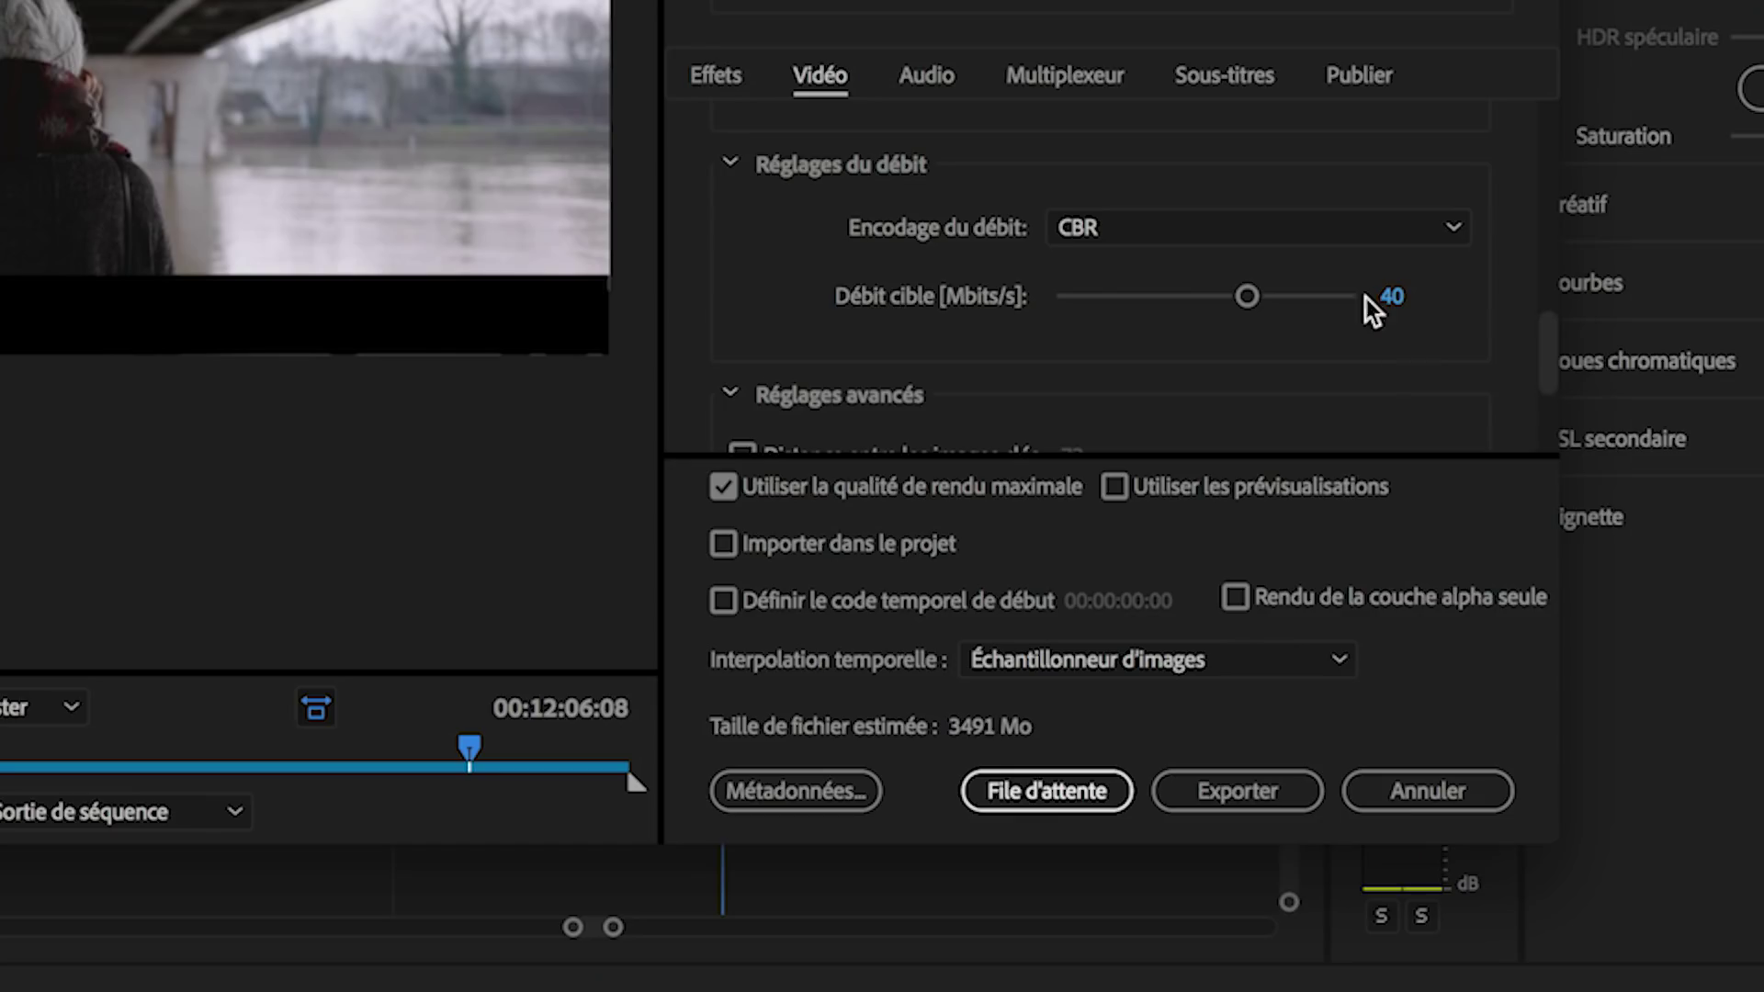
# - Change the 1080p bitrate encoding to VBR, 2 passages and set the target bitrate to 30 Mbits/s
pyautogui.click(1311, 232)
pyautogui.press('Escape')
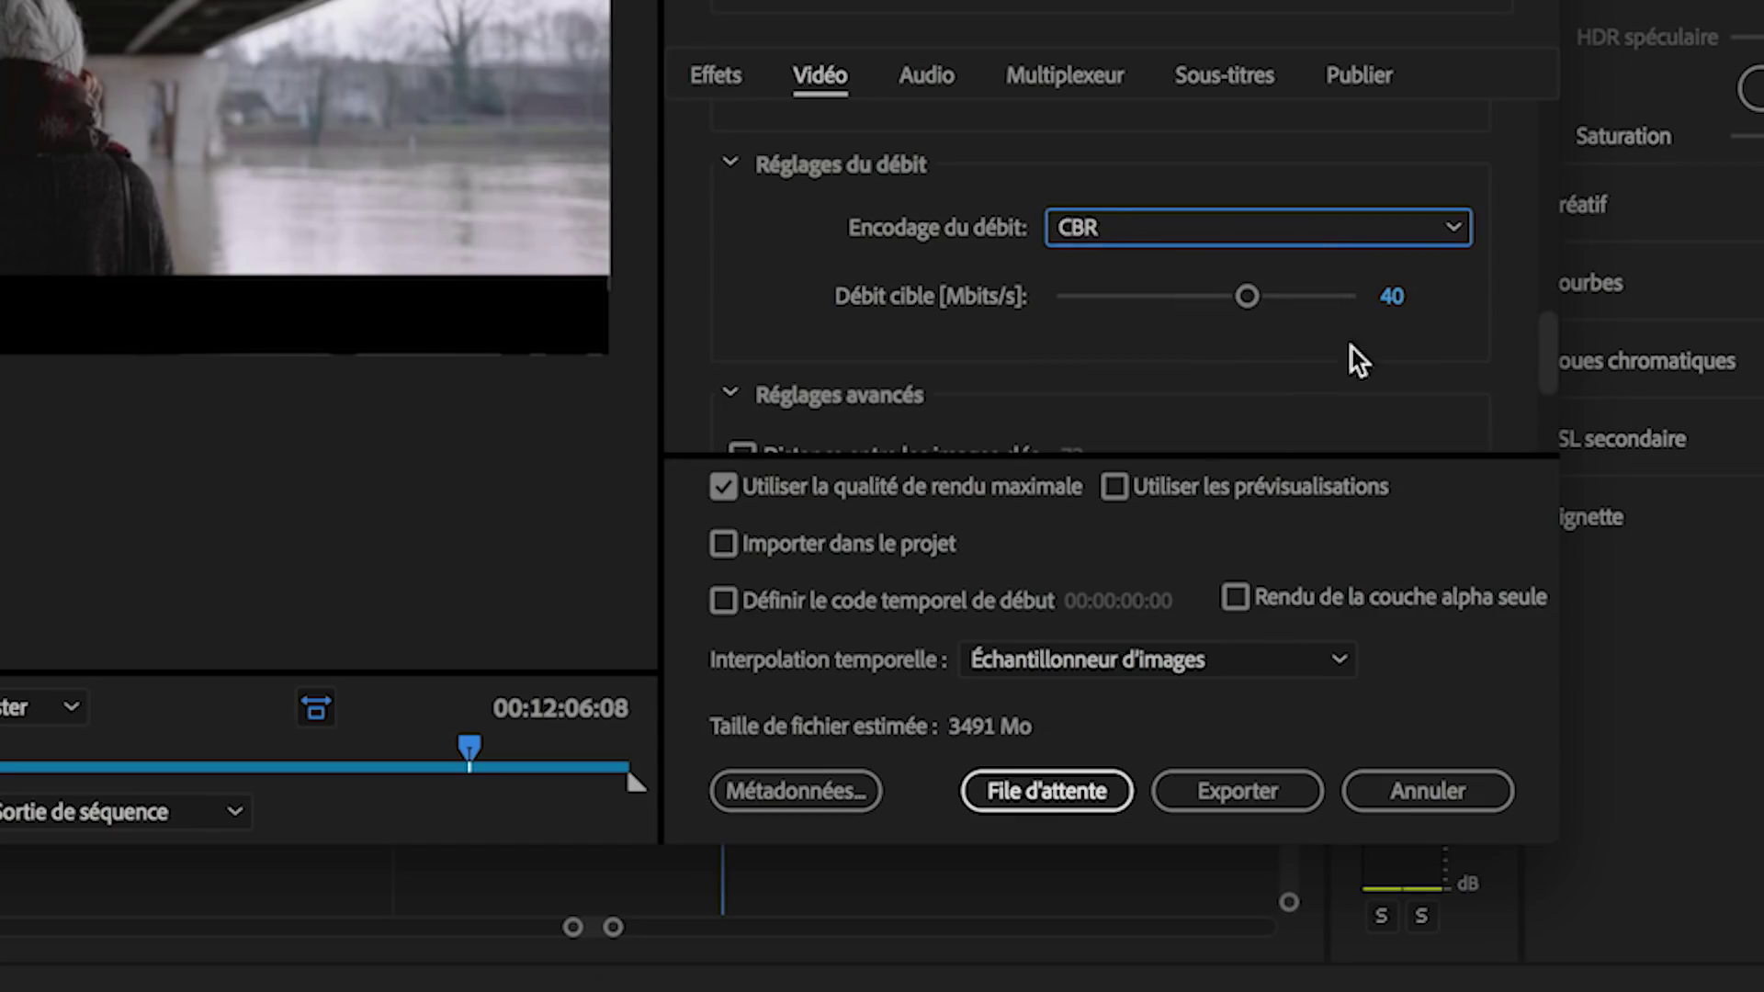
pyautogui.click(1394, 296)
pyautogui.write('30')
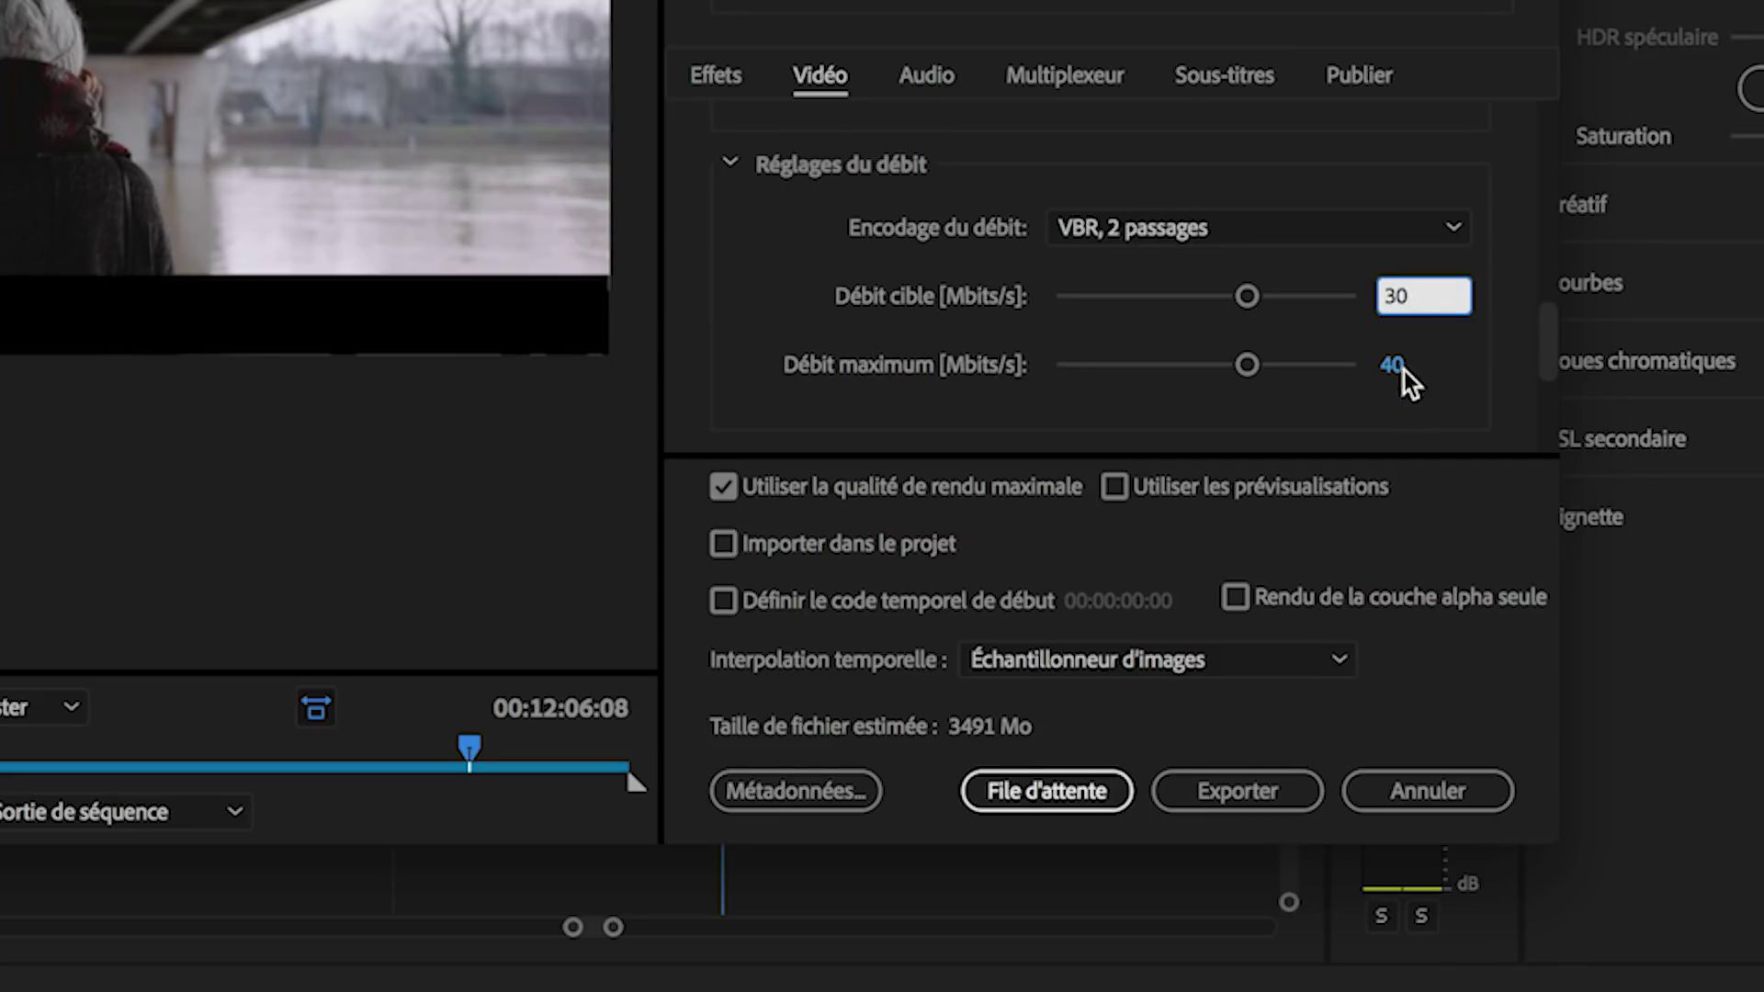
pyautogui.press('Return')
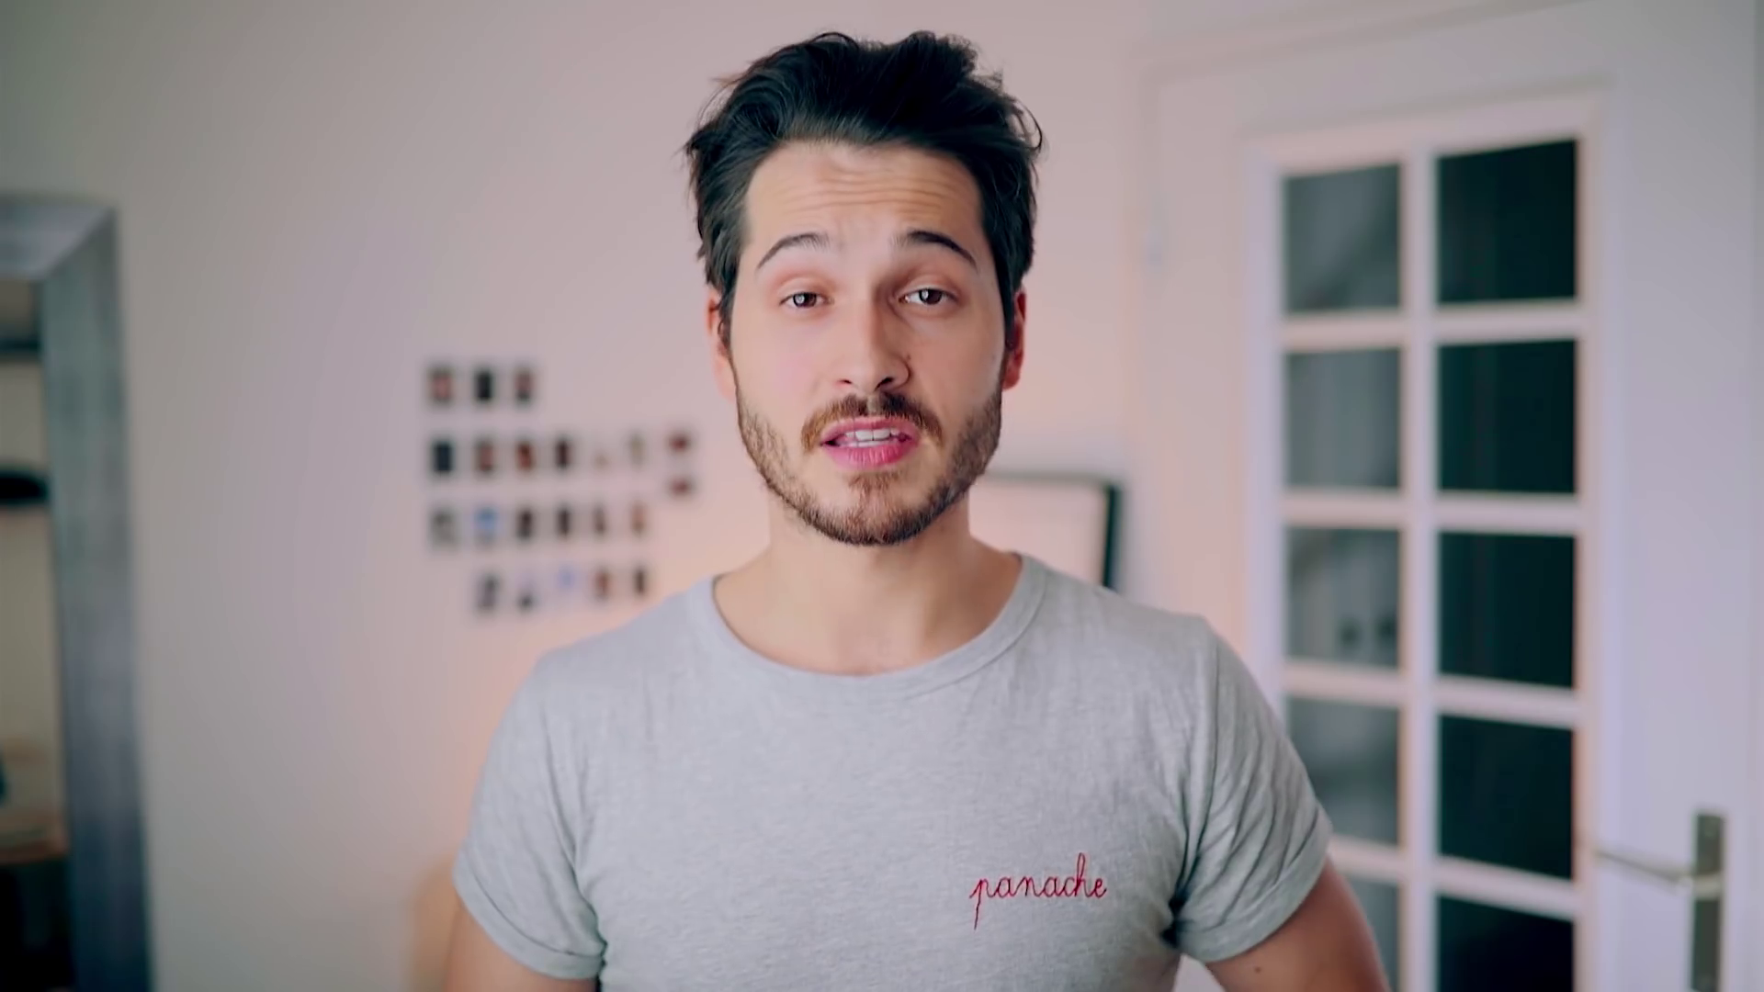